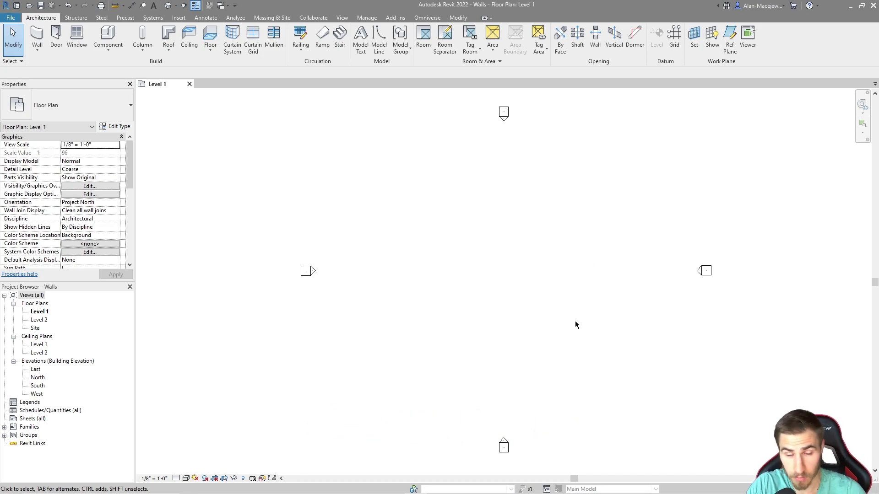
- Start a new wall with WA, then cancel it with Esc and zoom the plan
key(w)
key(a)
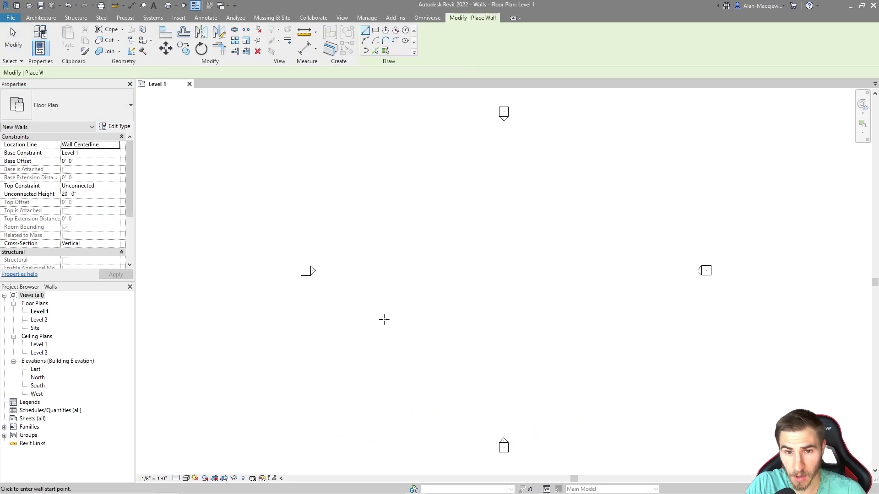
click(494, 319)
key(Escape)
key(Escape)
scroll(496, 298, up, 5)
scroll(496, 298, down, 1)
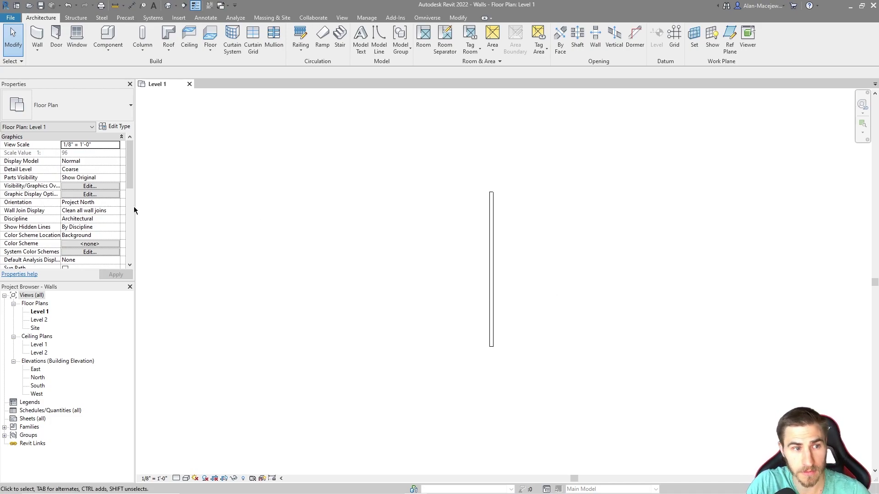
- Widen the Properties palette and select the Generic - 8" wall to show its instance properties
drag(135, 232, 150, 226)
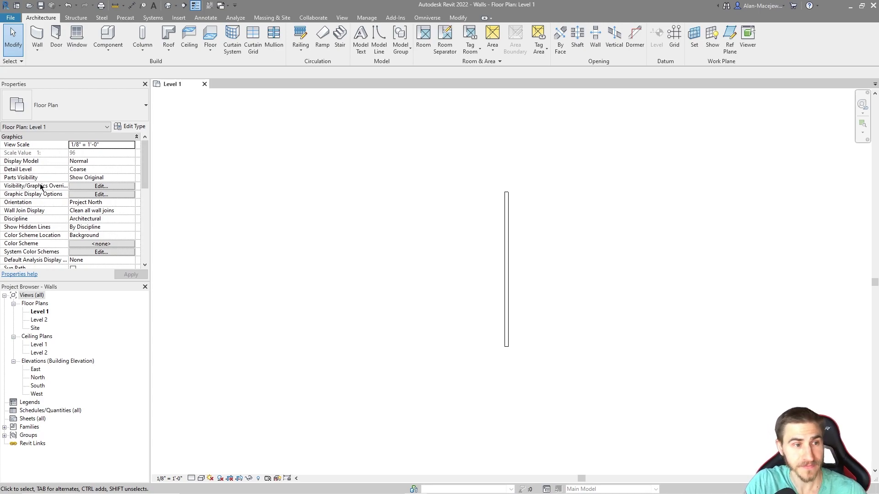
click(506, 272)
scroll(91, 236, down, 5)
scroll(130, 198, up, 5)
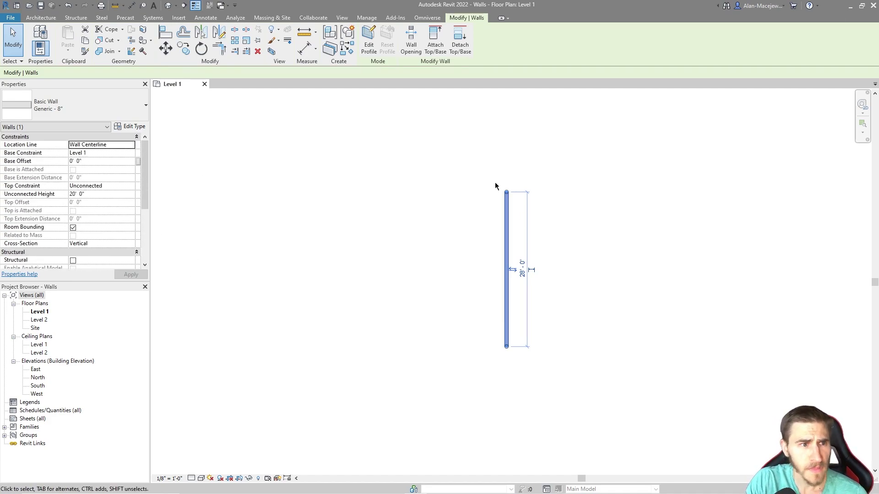
click(135, 126)
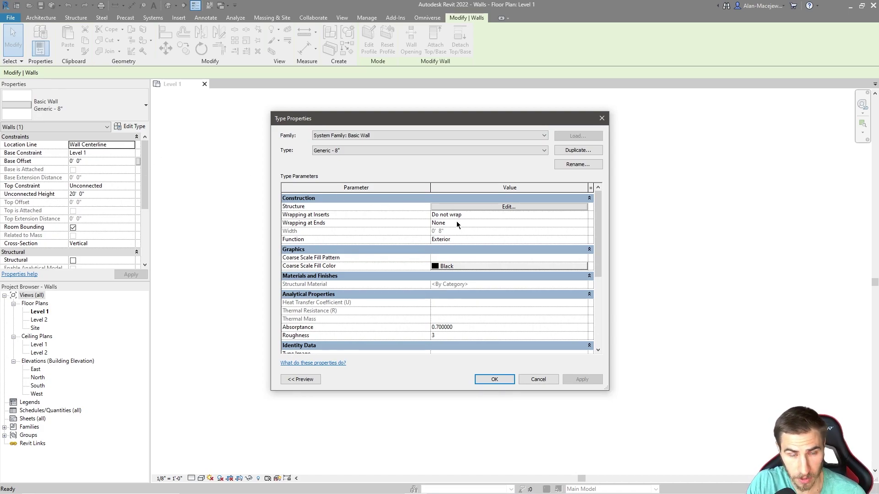
drag(389, 121, 276, 122)
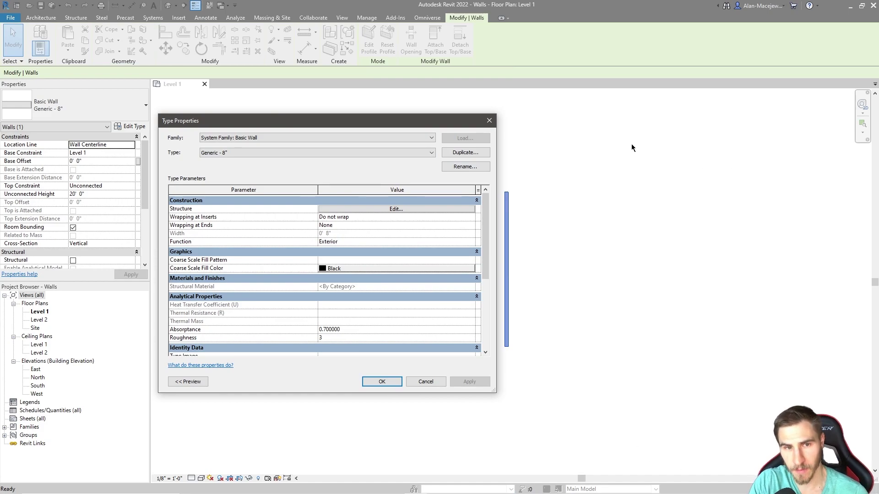
scroll(399, 243, down, 2)
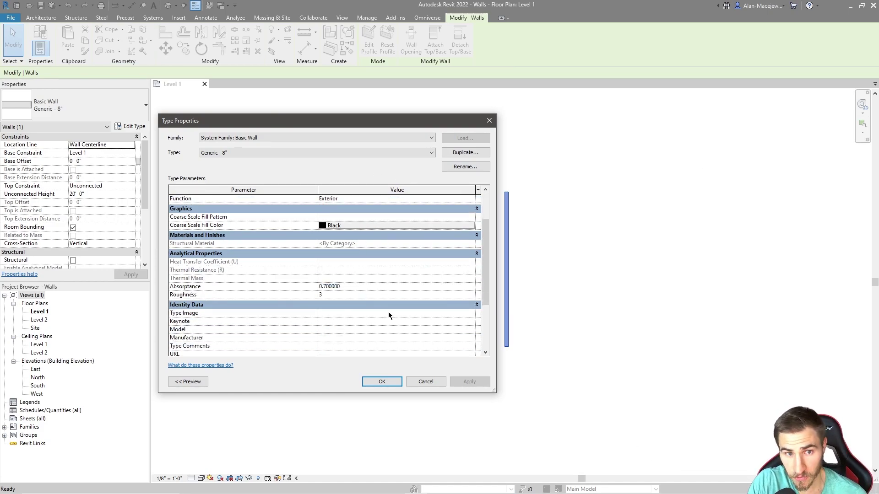
scroll(391, 314, up, 2)
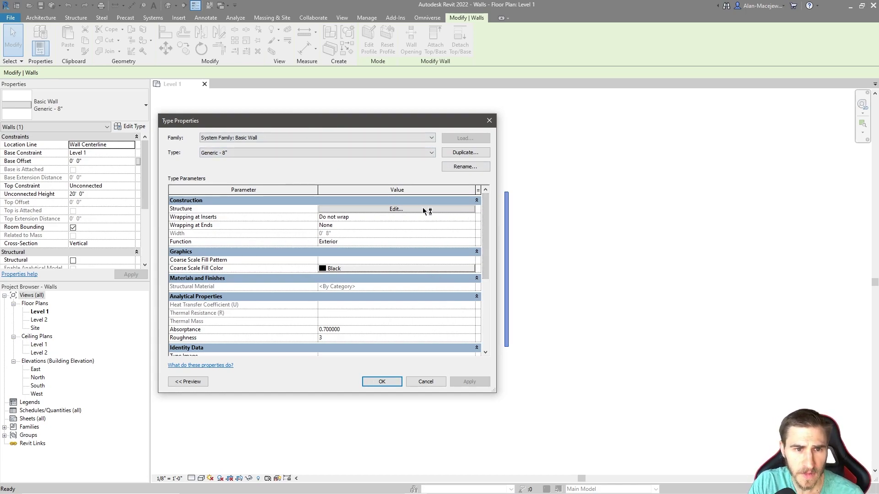
click(396, 210)
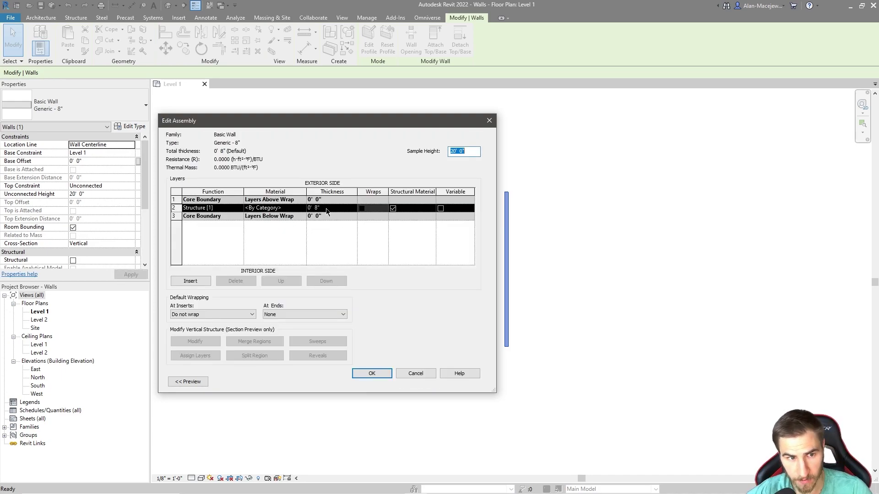
click(489, 121)
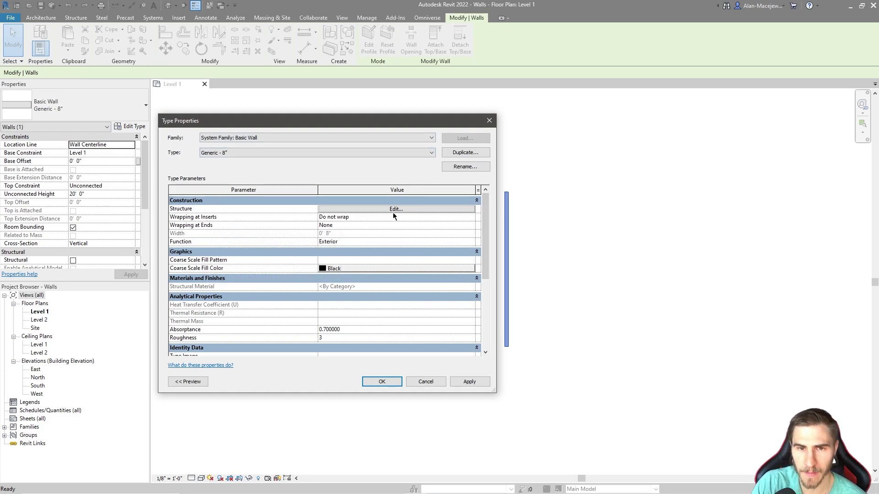
drag(365, 120, 333, 122)
- Move the wall left and draw a 10'-0" horizontal wall from its bottom end, forming an L
click(400, 382)
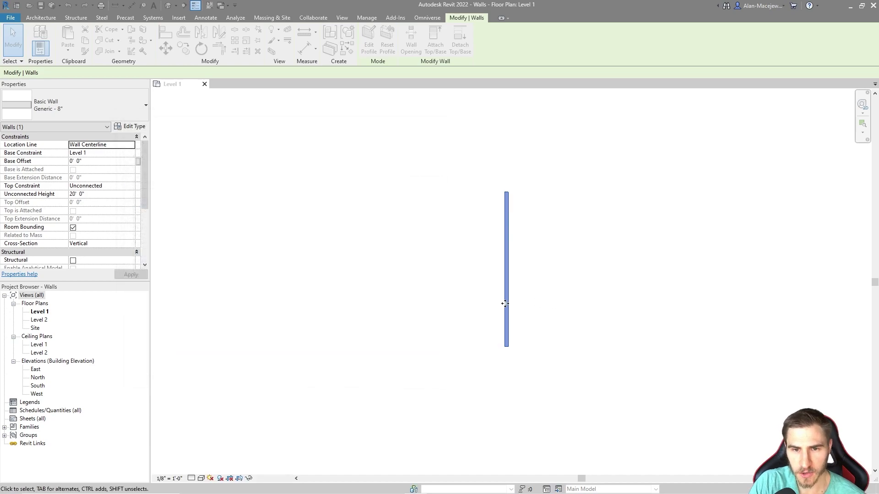
drag(507, 278, 460, 278)
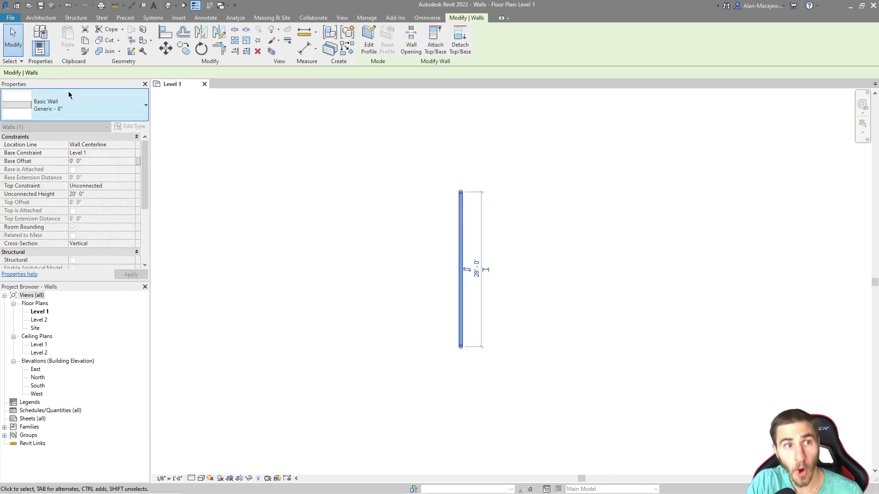
click(41, 18)
click(37, 36)
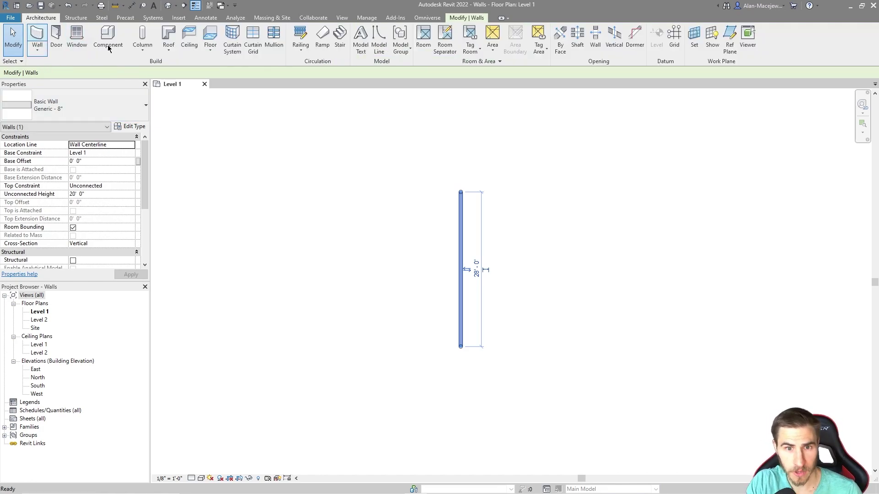
click(461, 346)
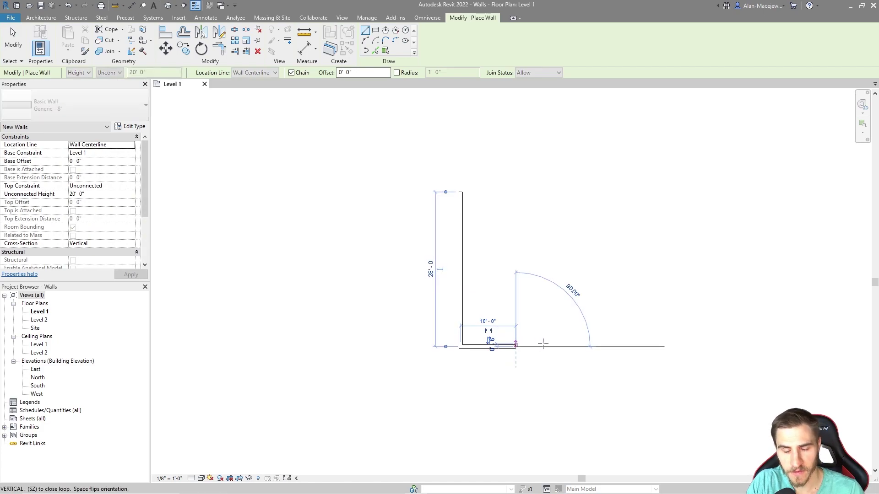
click(516, 346)
key(Escape)
key(Escape)
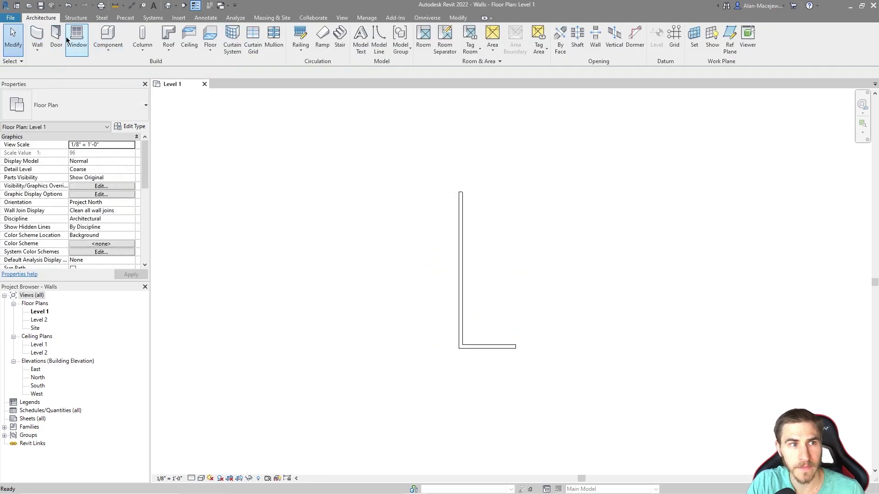
- Place a Single-Flush 36" x 84" door in the bottom wall and select that wall
click(494, 346)
scroll(506, 349, up, 3)
key(Escape)
scroll(506, 349, up, 2)
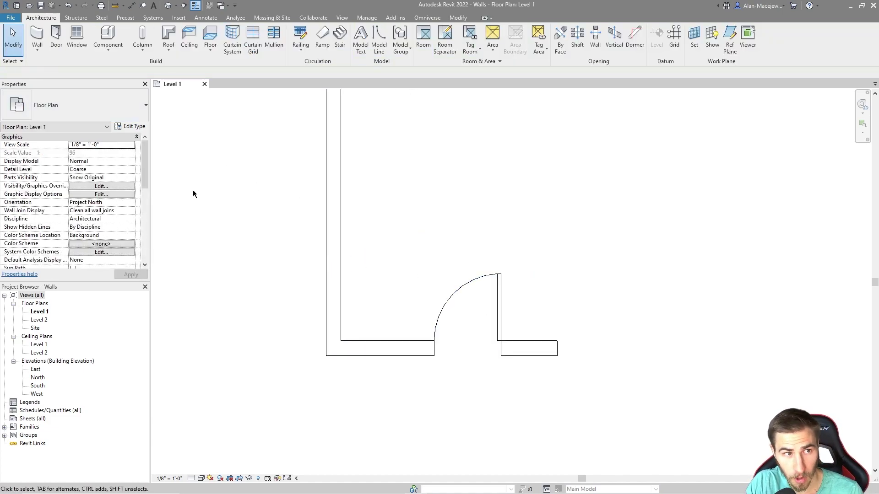
click(369, 341)
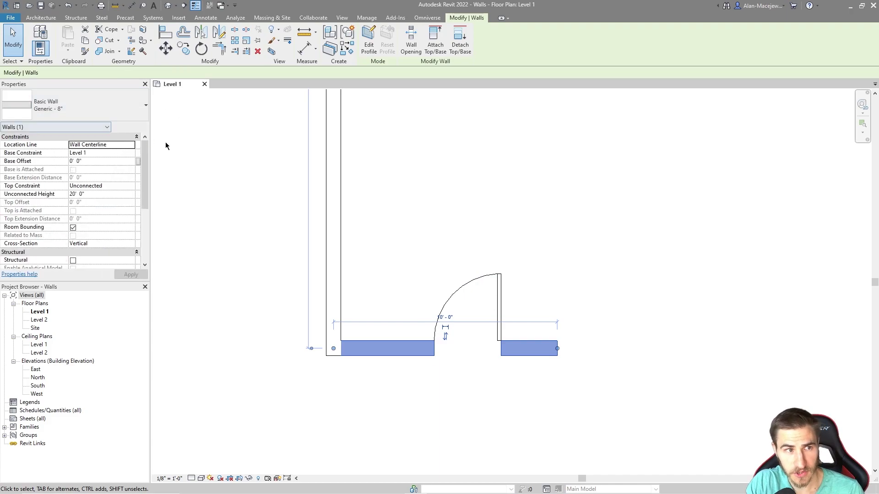
click(138, 127)
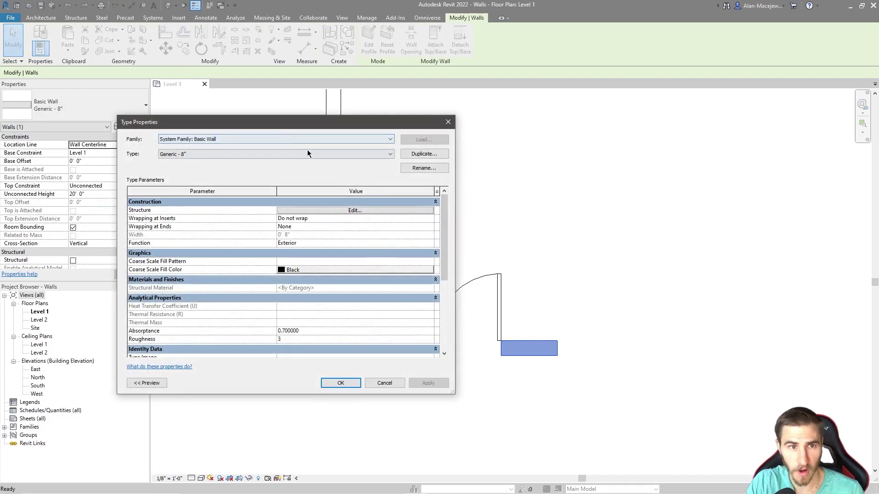
mouse_move(155, 221)
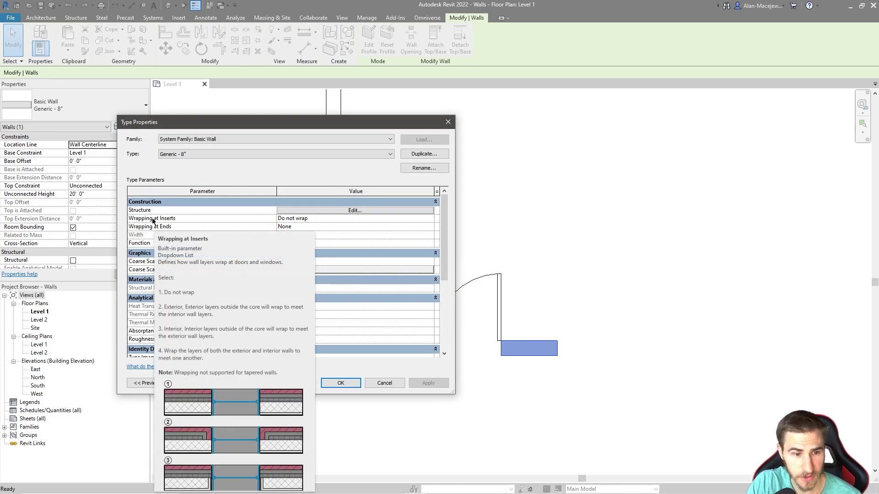
click(230, 139)
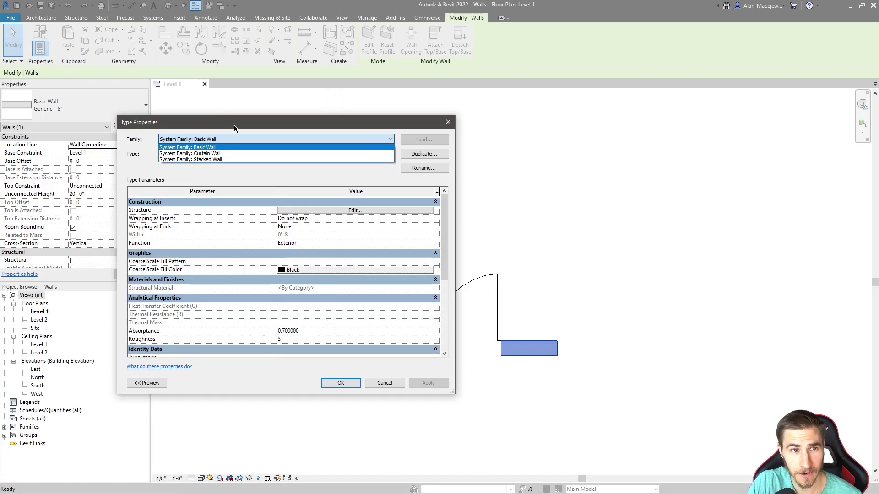
click(246, 120)
drag(309, 119, 263, 16)
mouse_move(105, 120)
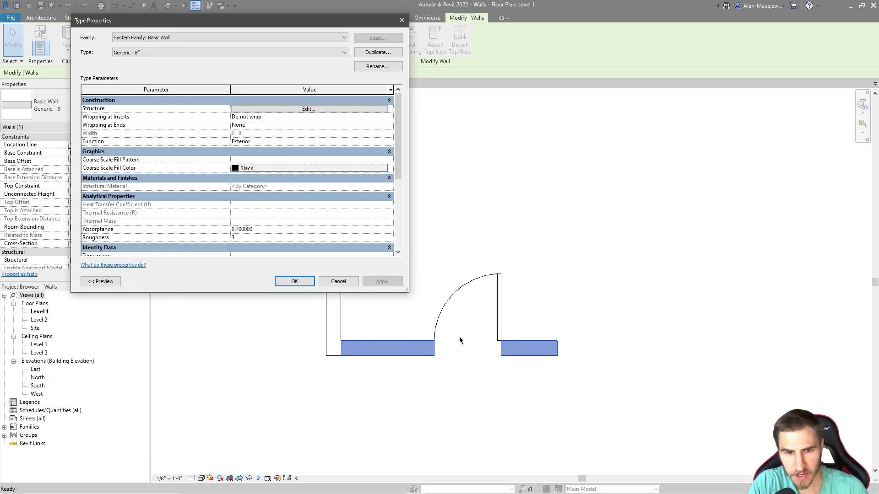
click(277, 108)
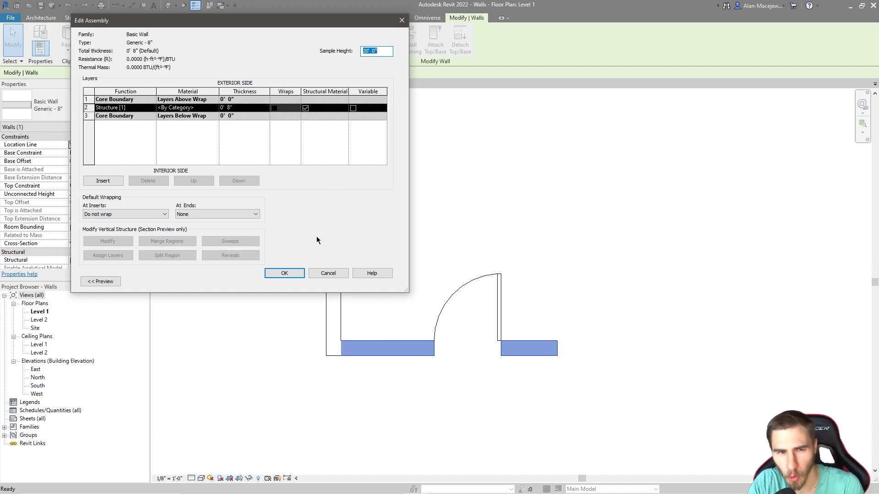
click(322, 274)
click(174, 52)
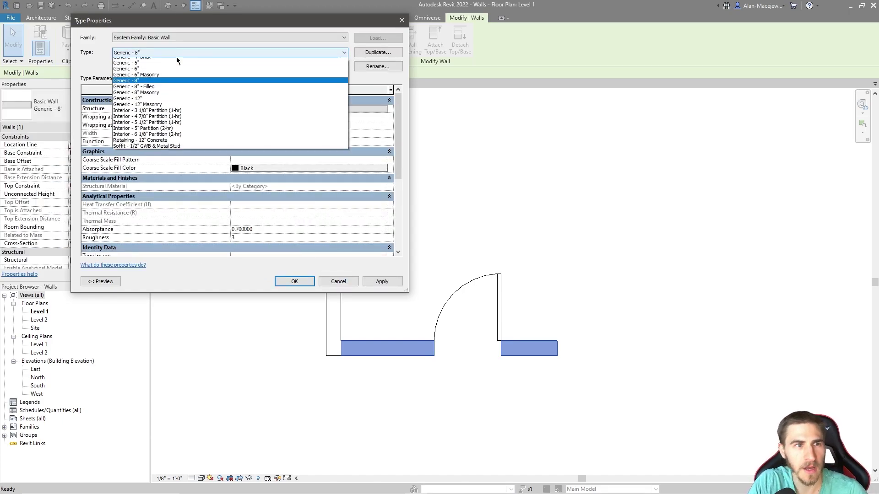
click(178, 53)
click(352, 281)
drag(385, 358, 289, 304)
click(84, 104)
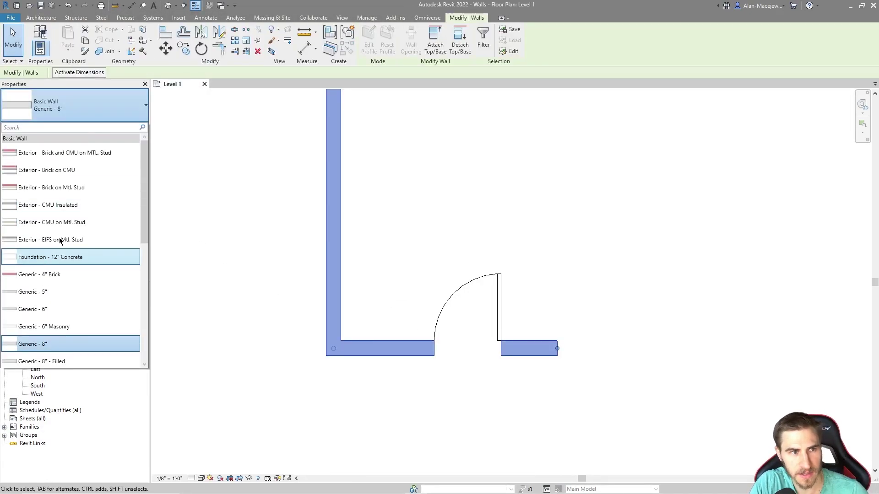
click(59, 170)
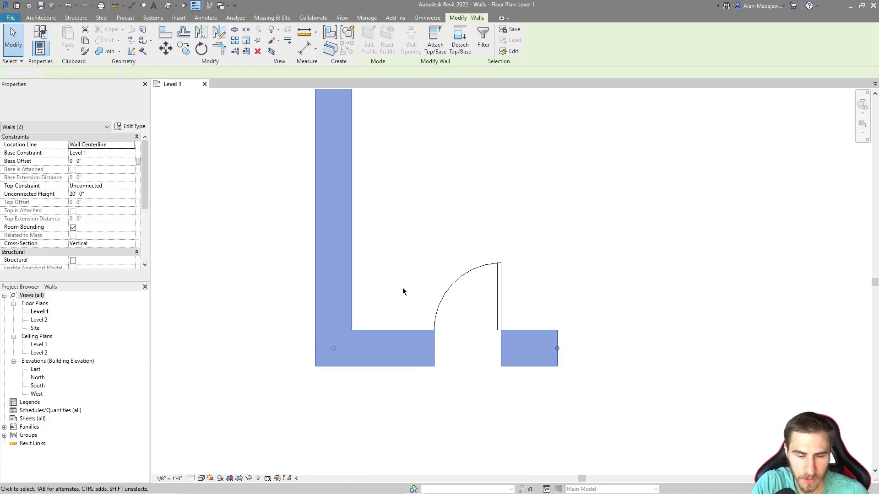
click(408, 377)
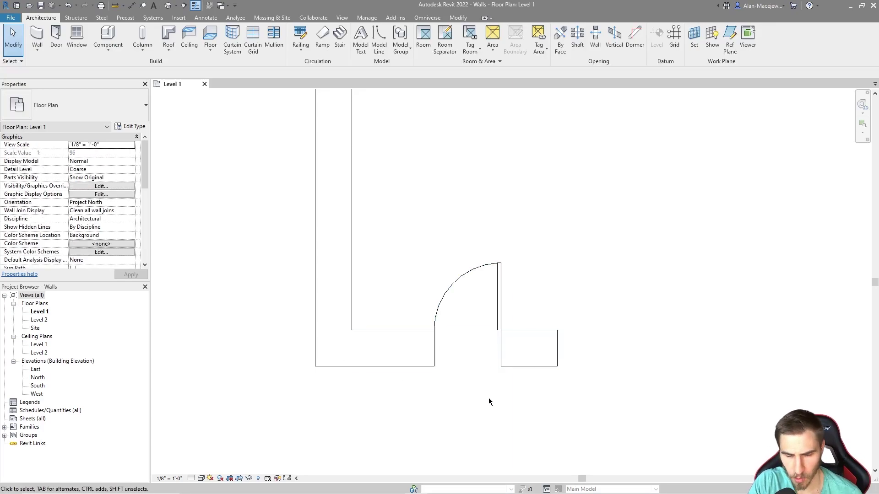
click(191, 479)
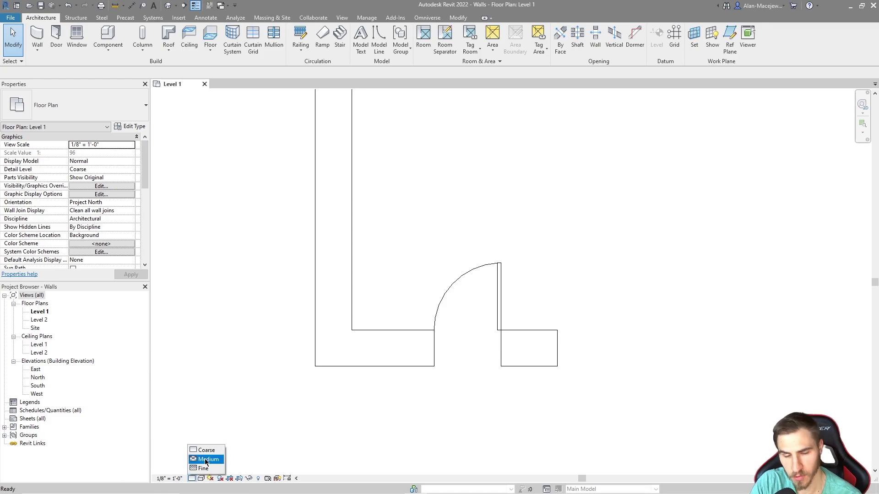
click(206, 460)
scroll(427, 357, up, 2)
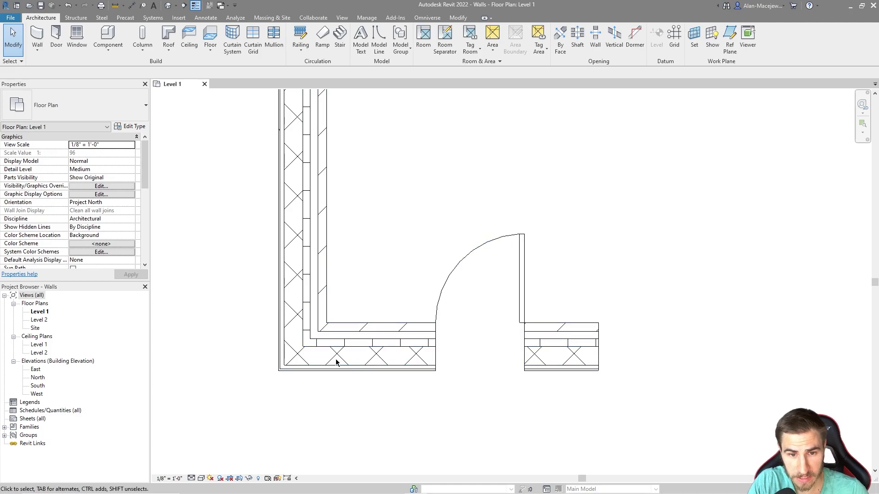
- Open the Brick on CMU wall type properties and apply Exterior wrapping at inserts
click(403, 334)
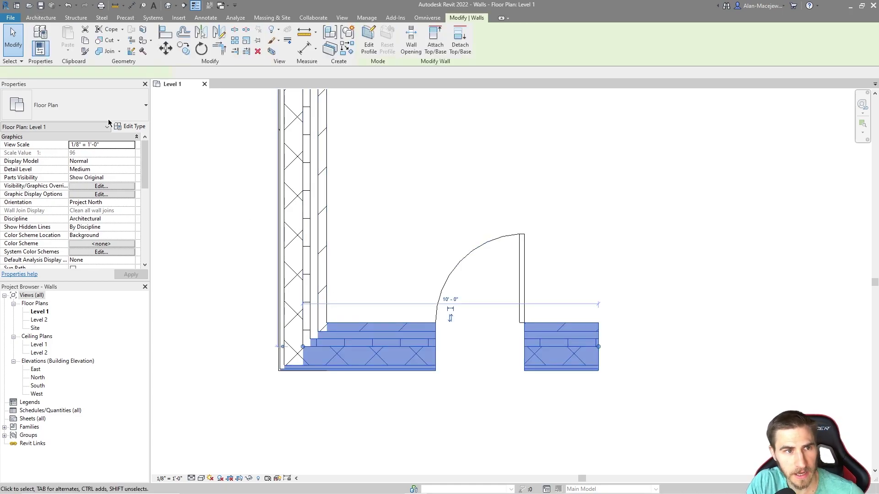
click(130, 127)
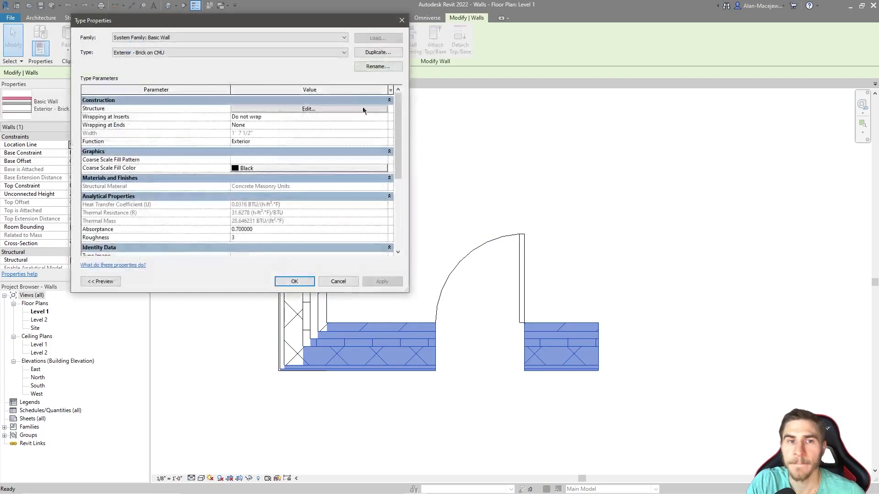
click(380, 118)
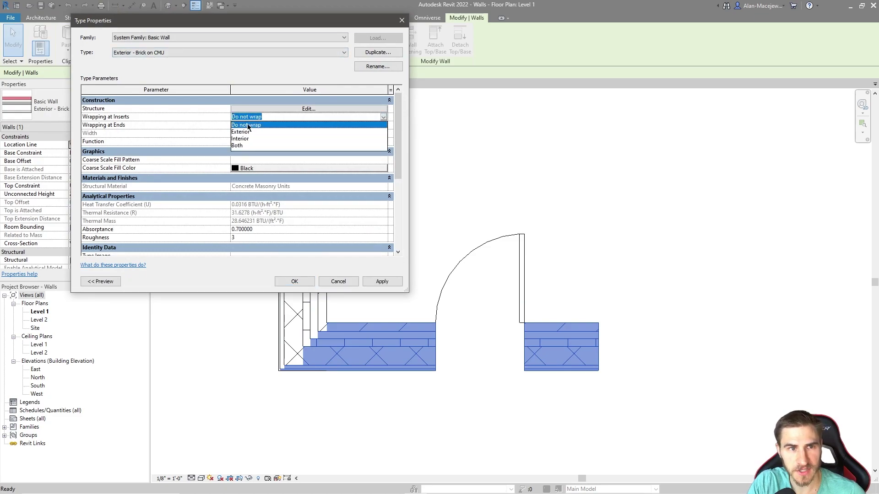
click(240, 133)
drag(303, 21, 221, 81)
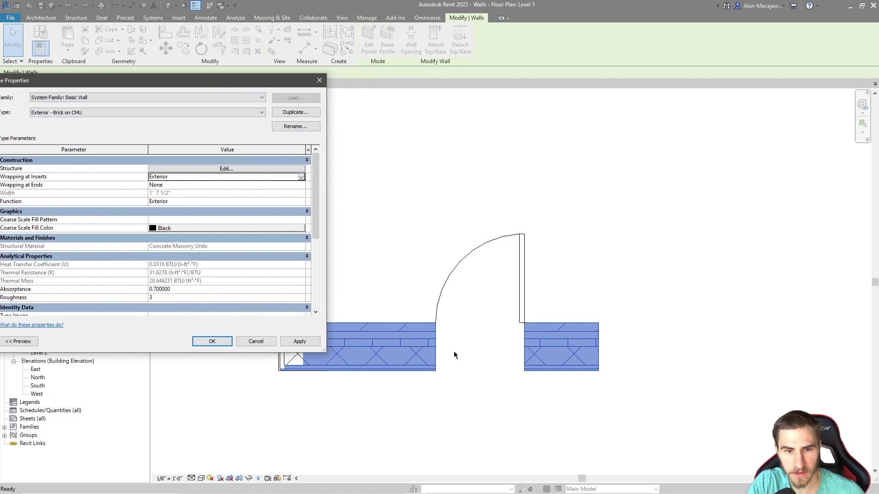
drag(284, 84, 347, 81)
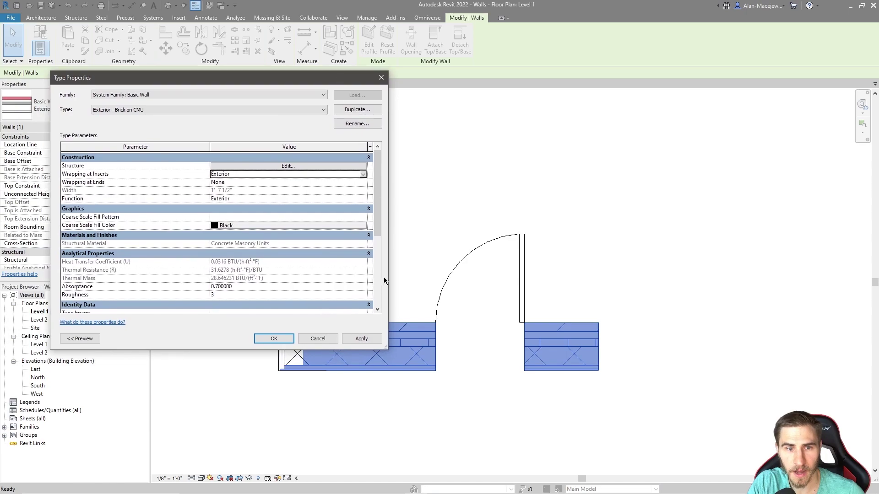
click(361, 338)
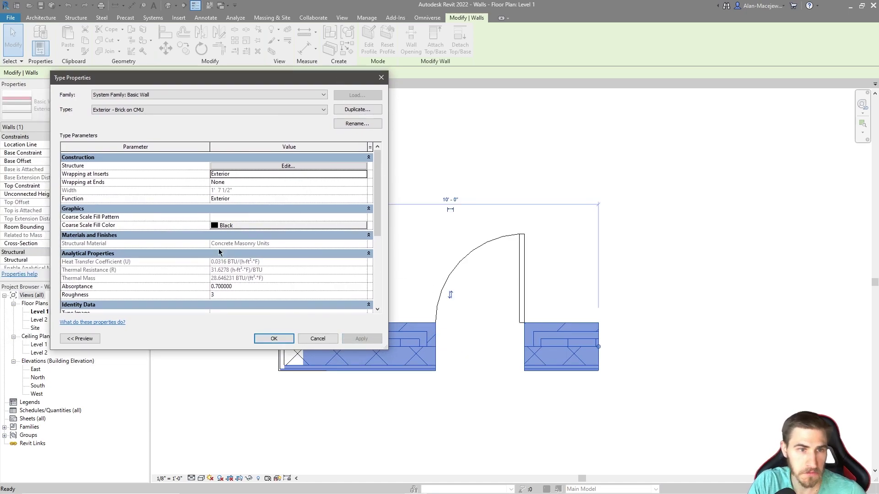
- Apply Interior, then Both, as the Wrapping at Inserts setting to preview each
click(363, 174)
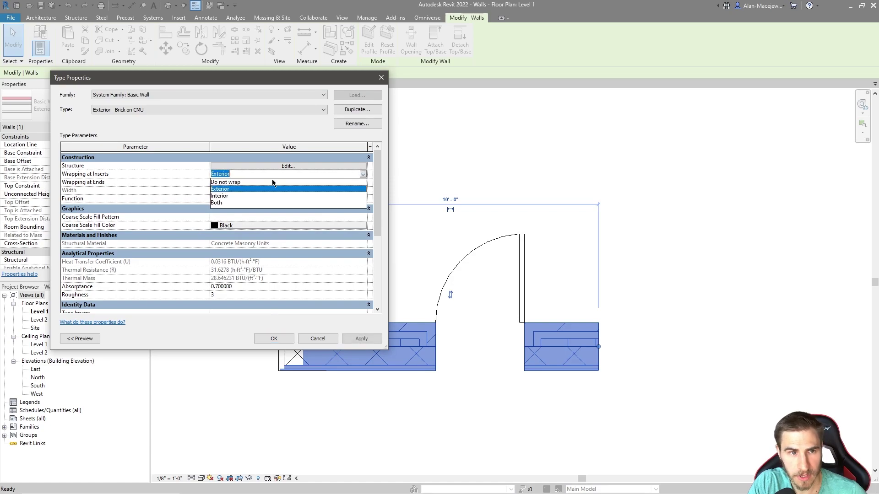
click(241, 195)
click(347, 341)
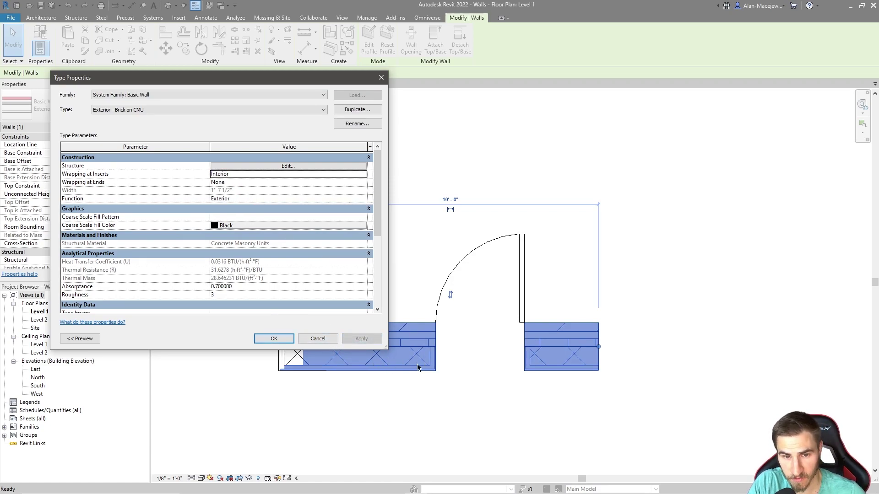
click(360, 178)
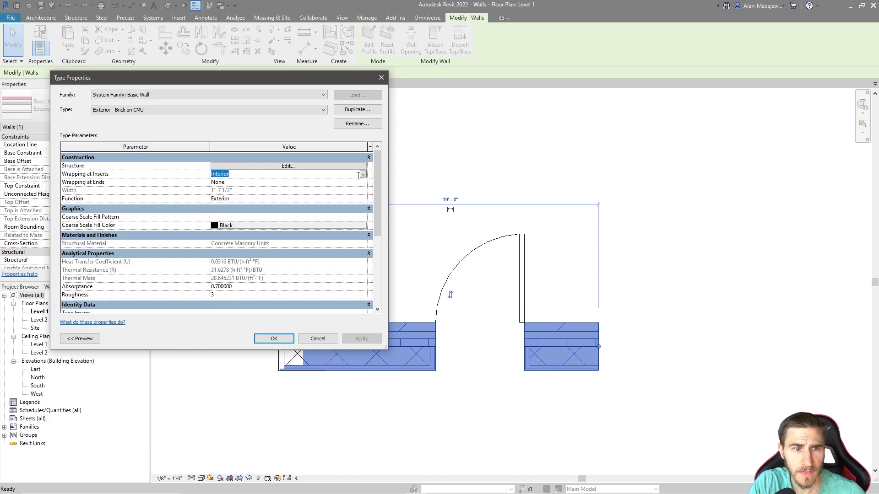
click(363, 174)
click(283, 204)
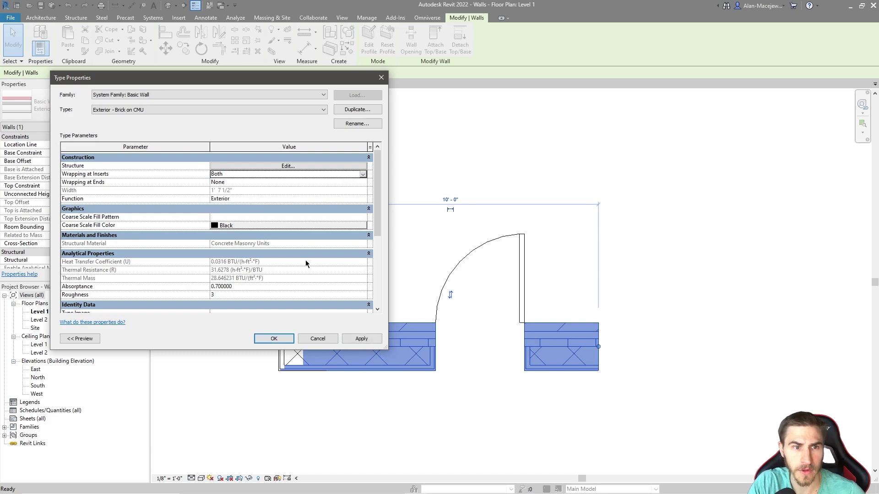
click(361, 339)
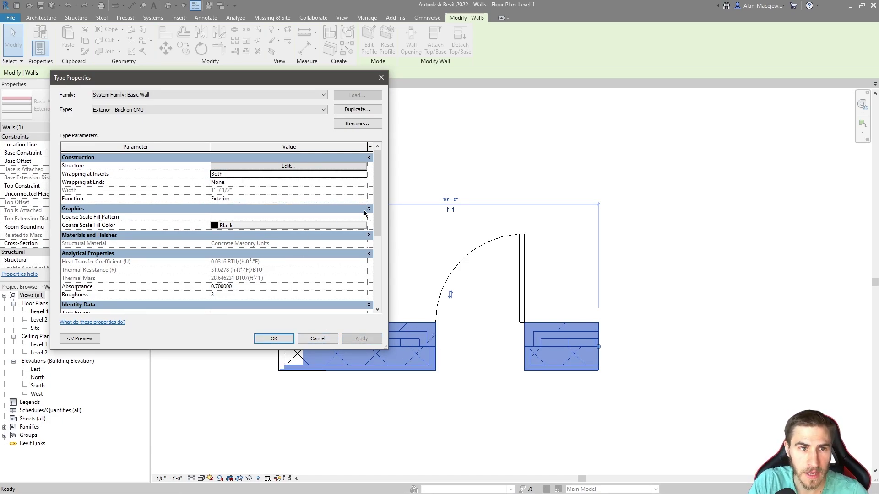
- Set Wrapping at Inserts back to Do not wrap and apply it
click(367, 176)
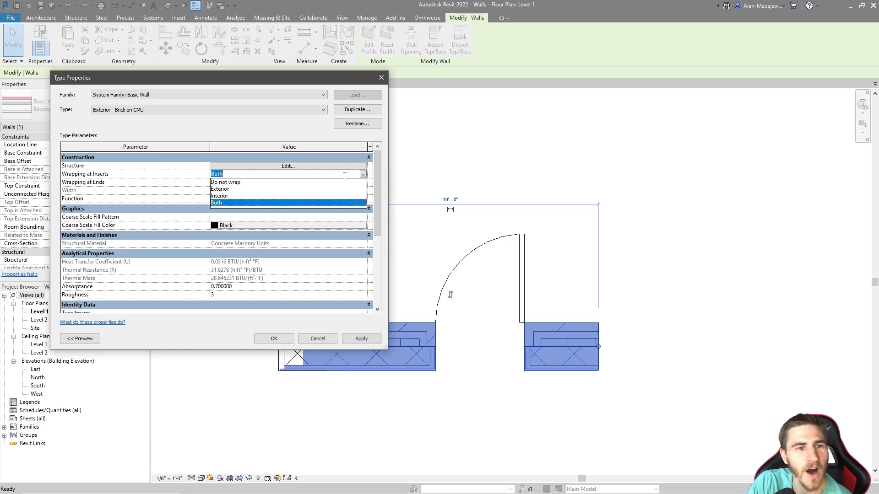
click(244, 183)
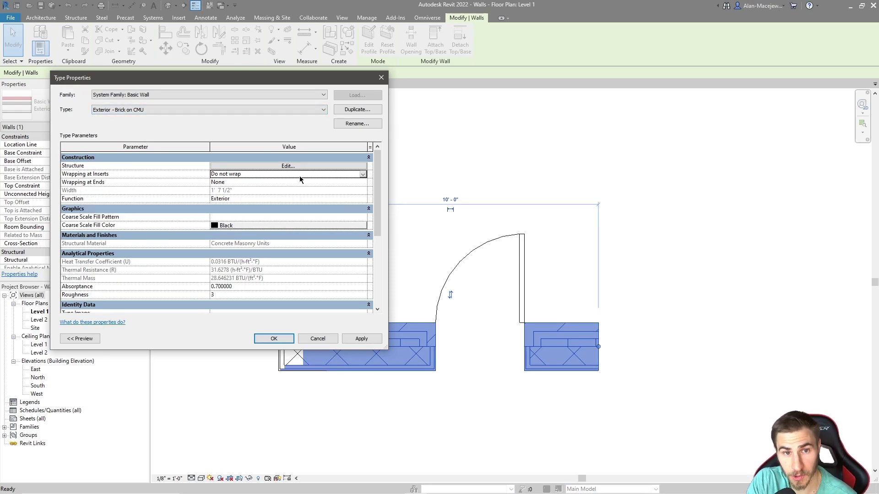
click(354, 340)
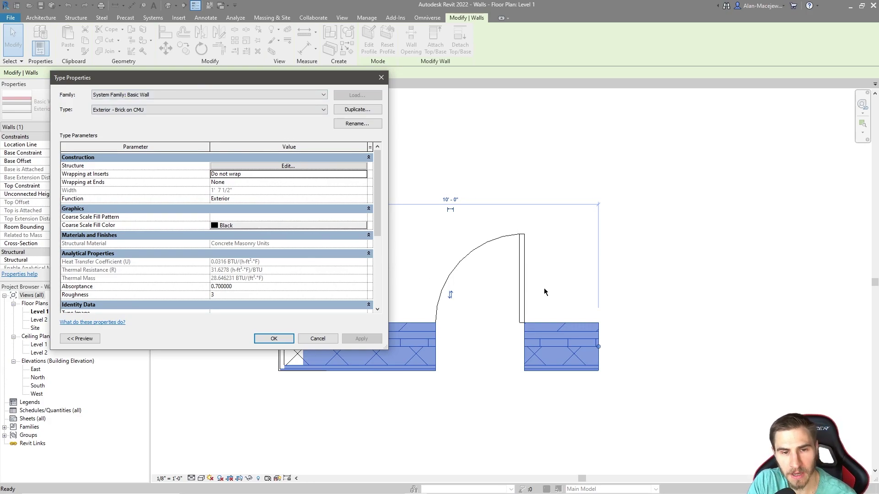
- Confirm the wall type properties with OK, deselect, and zoom in on the door opening
click(273, 338)
click(418, 393)
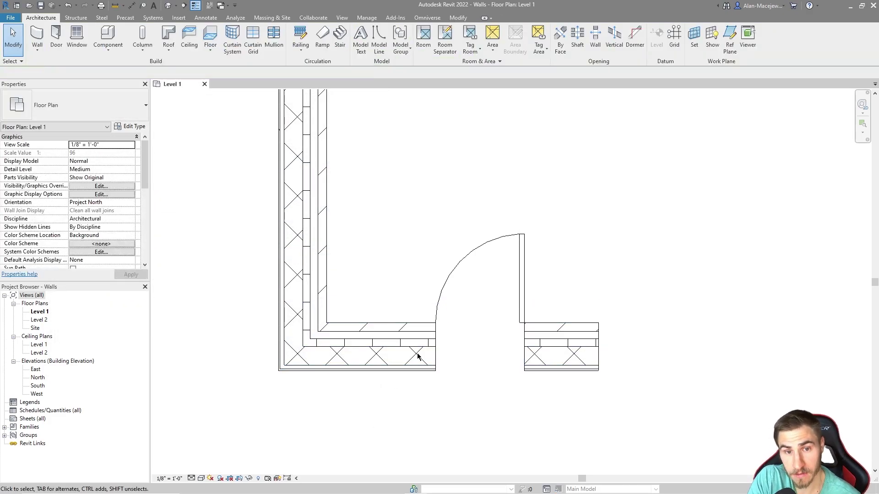
scroll(418, 359, down, 2)
scroll(463, 332, up, 5)
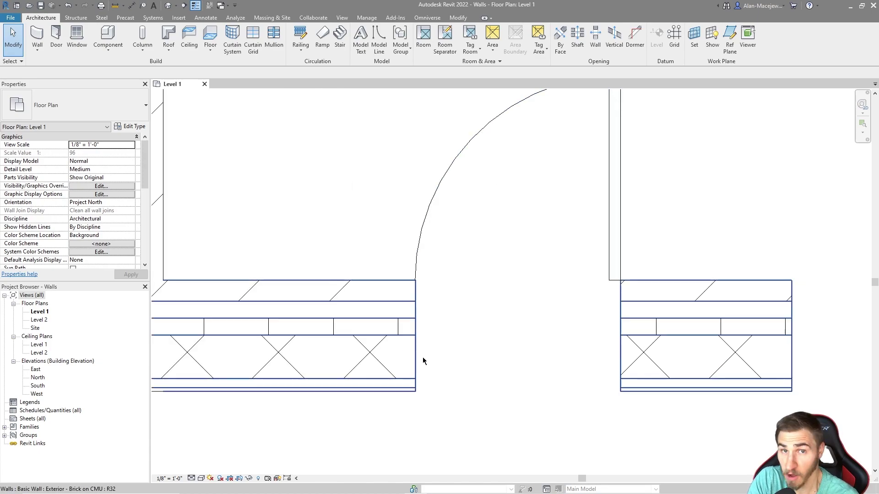
scroll(418, 359, down, 2)
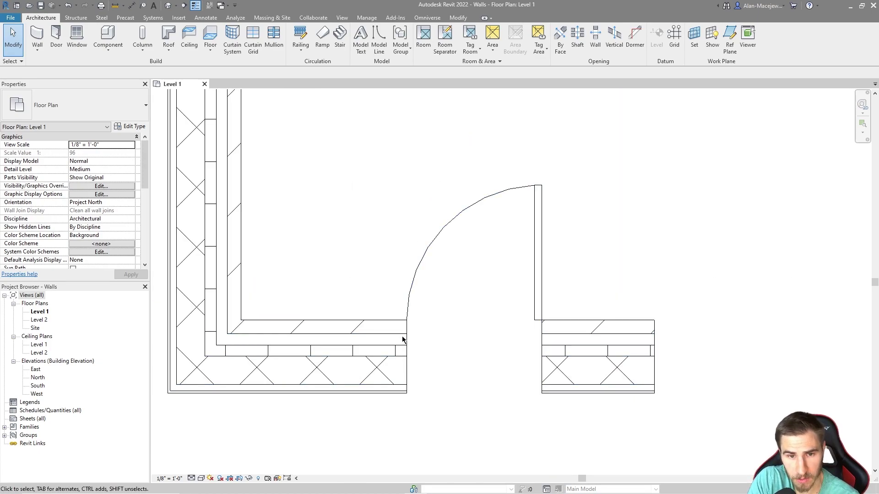
scroll(387, 412, down, 2)
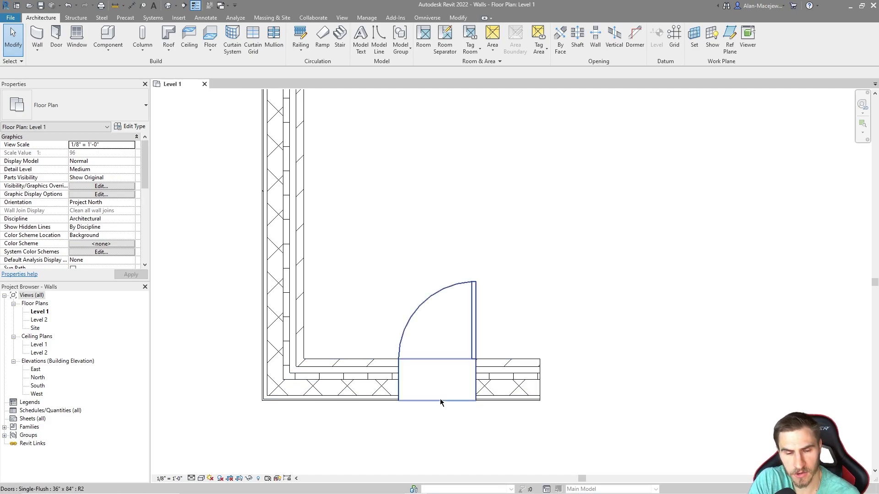
scroll(432, 422, up, 1)
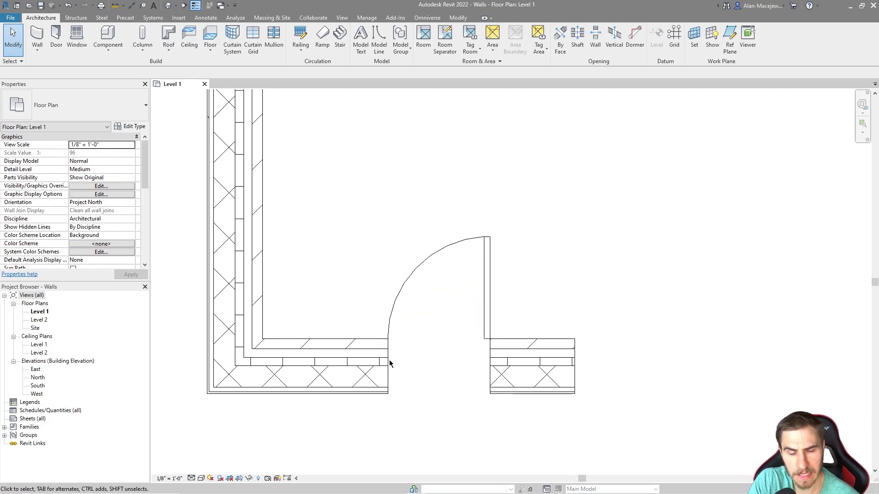
scroll(492, 386, down, 1)
- Try repeatedly to window-select the wall beside the door
drag(394, 321, 439, 421)
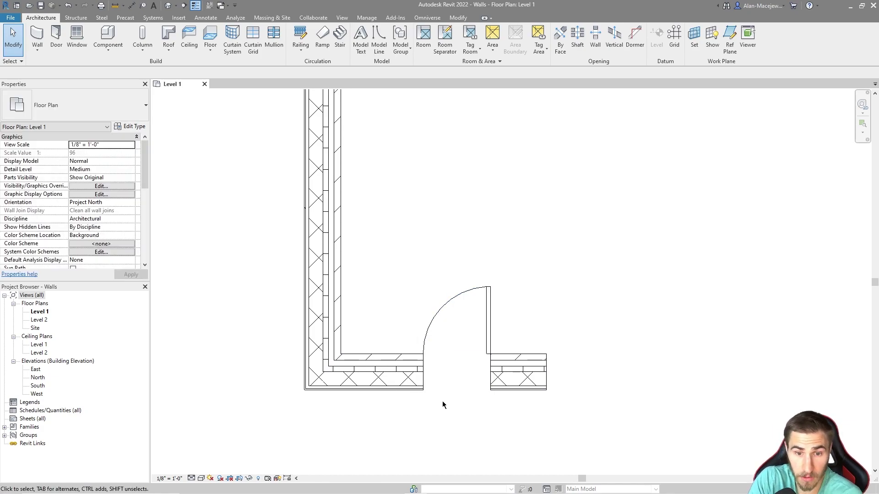
drag(407, 323, 495, 413)
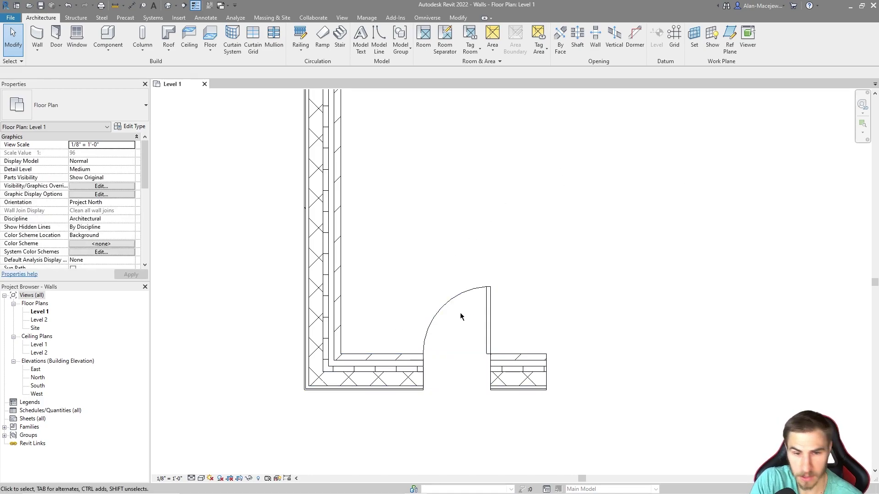
drag(406, 322, 438, 421)
drag(412, 339, 437, 413)
scroll(437, 413, up, 3)
scroll(437, 413, down, 1)
drag(401, 314, 439, 408)
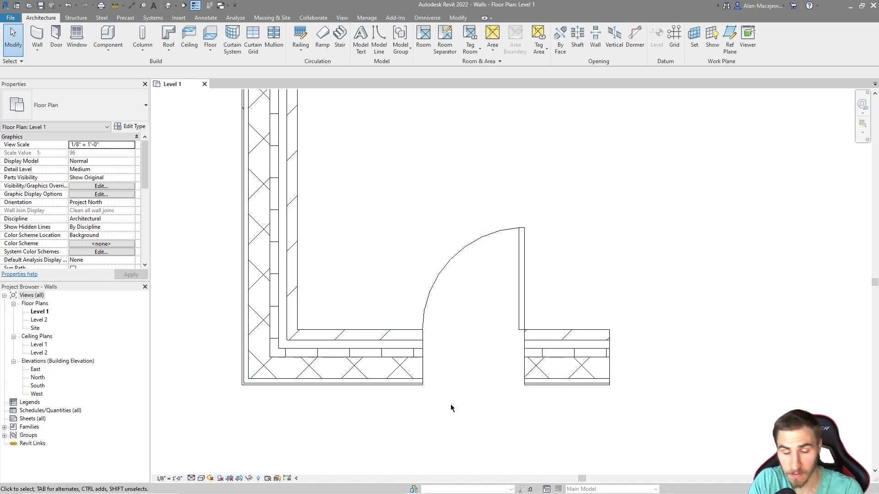
drag(401, 282, 446, 420)
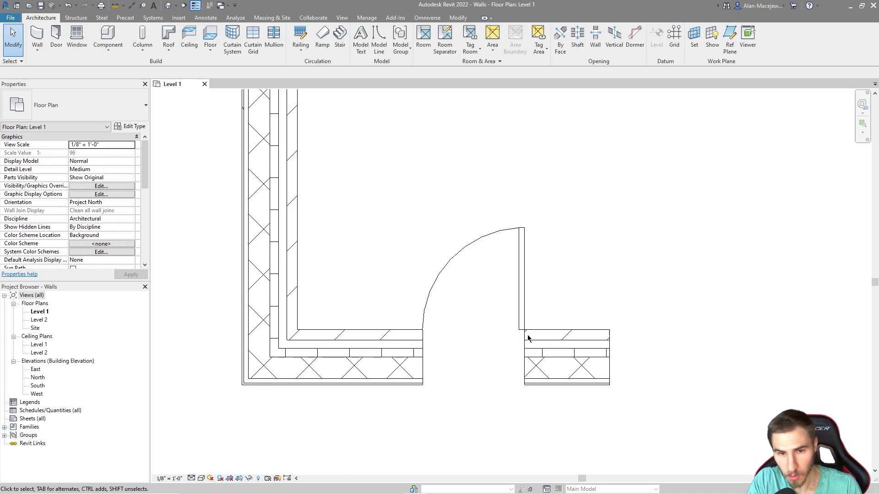
drag(393, 306, 446, 403)
- Reopen the door wall's type properties with ET and apply Exterior wrapping at ends
click(374, 334)
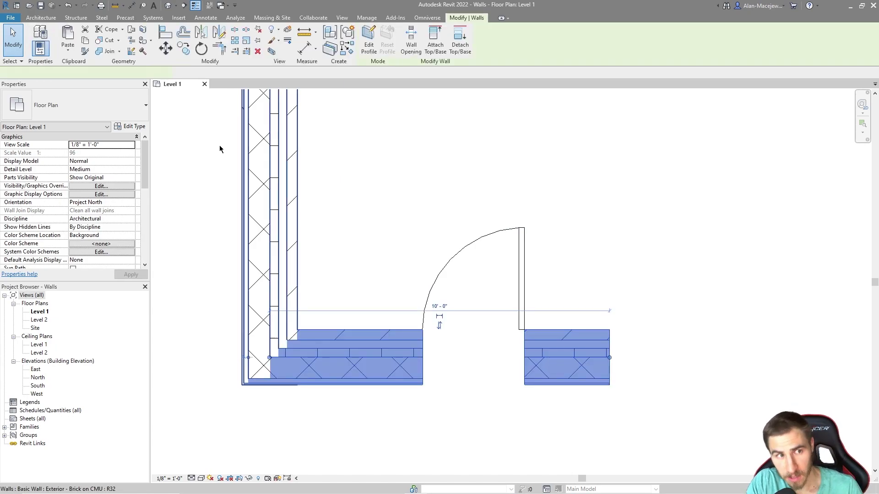
key(e)
key(t)
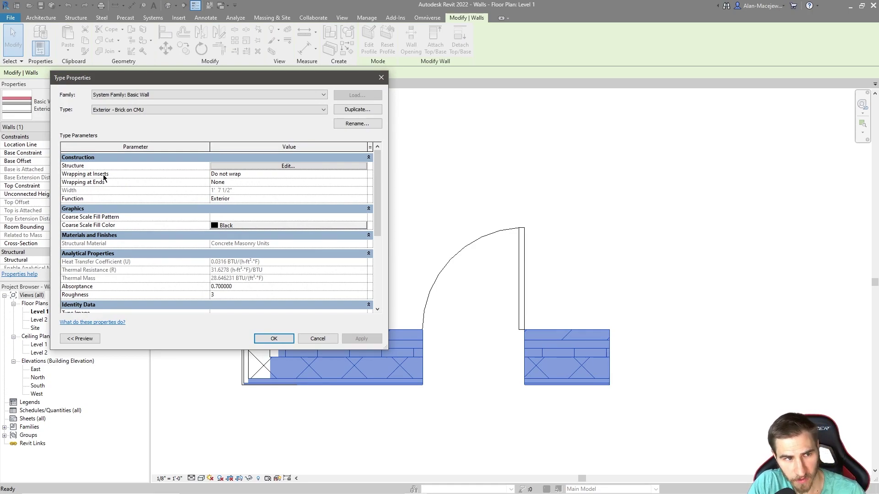
mouse_move(82, 185)
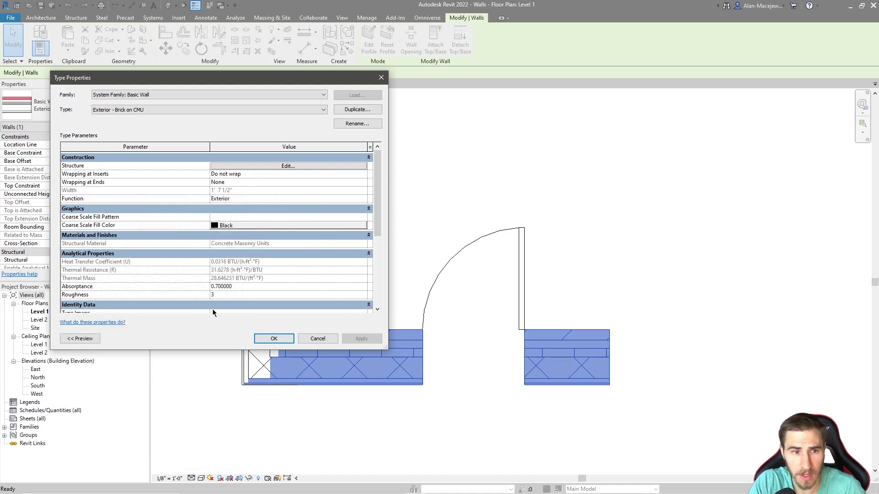
click(351, 182)
click(363, 182)
click(352, 197)
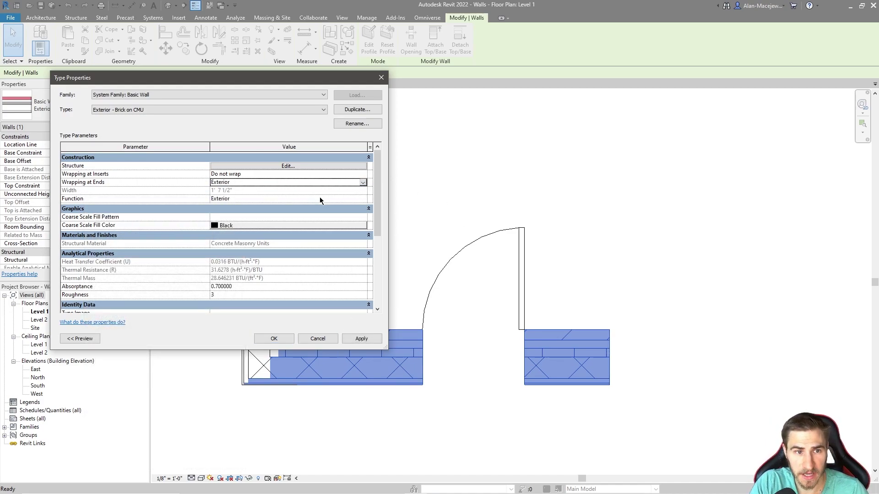
click(361, 339)
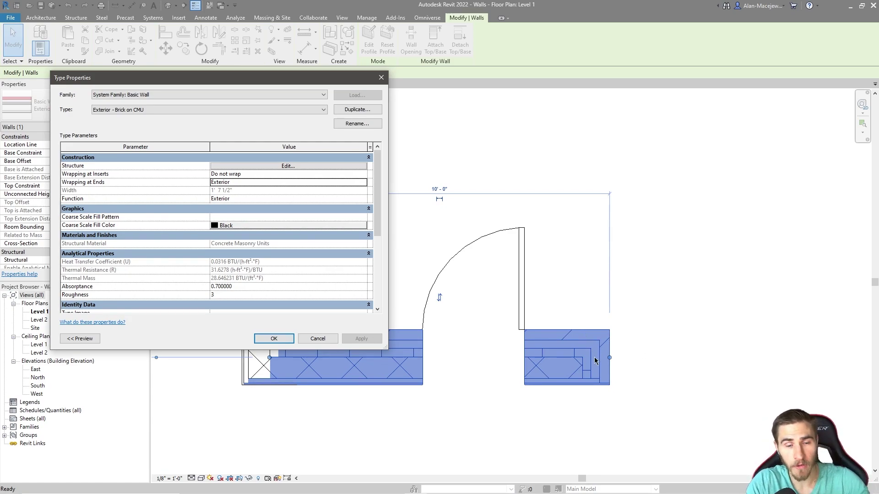
- Apply Interior wrapping at ends, then change it to None and apply
click(361, 183)
click(360, 201)
click(361, 339)
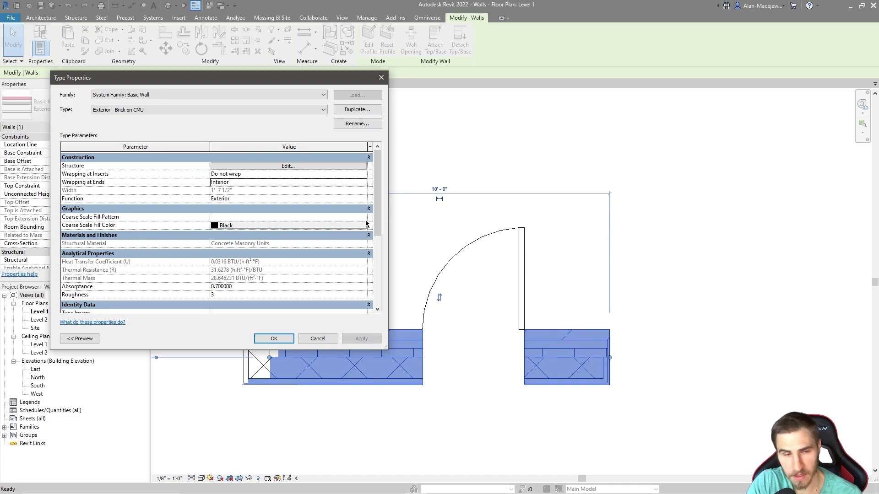
click(364, 183)
click(224, 190)
click(361, 338)
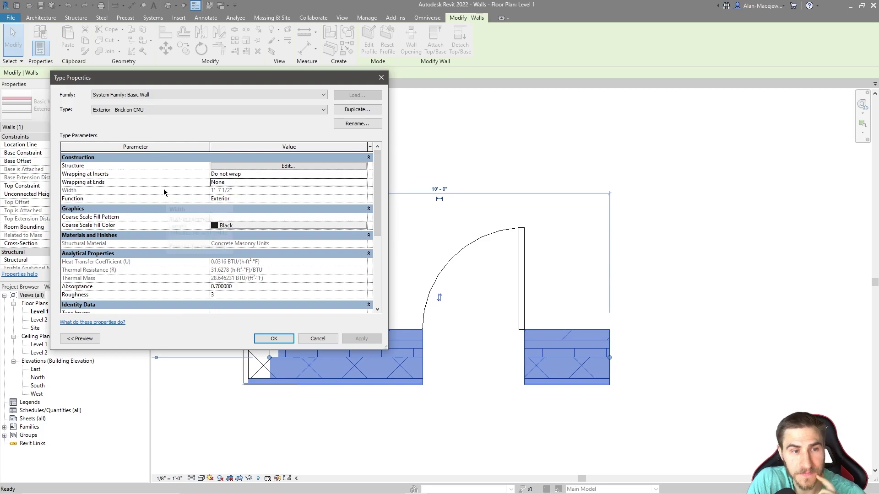
right_click(191, 194)
key(Escape)
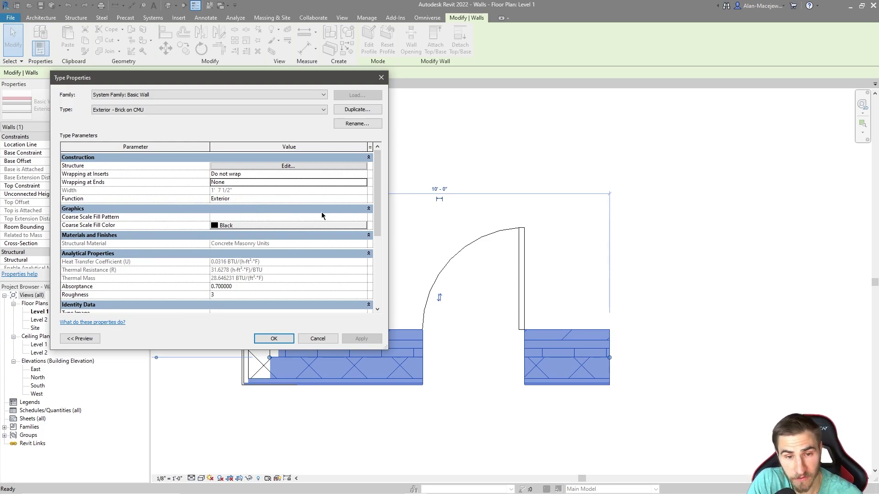
drag(188, 81, 393, 101)
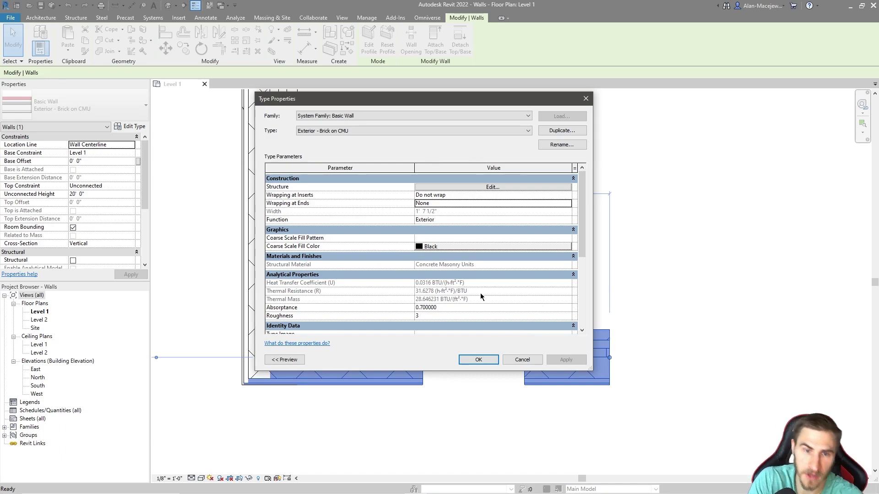
drag(375, 105, 240, 107)
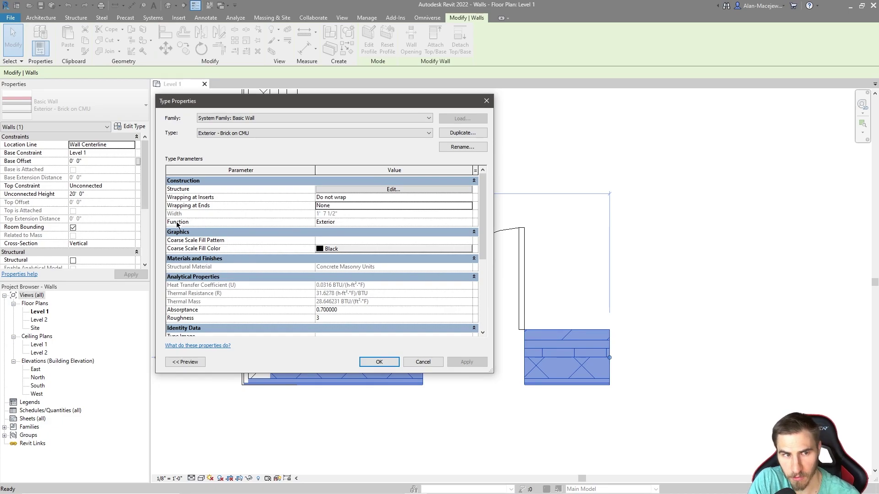
mouse_move(176, 216)
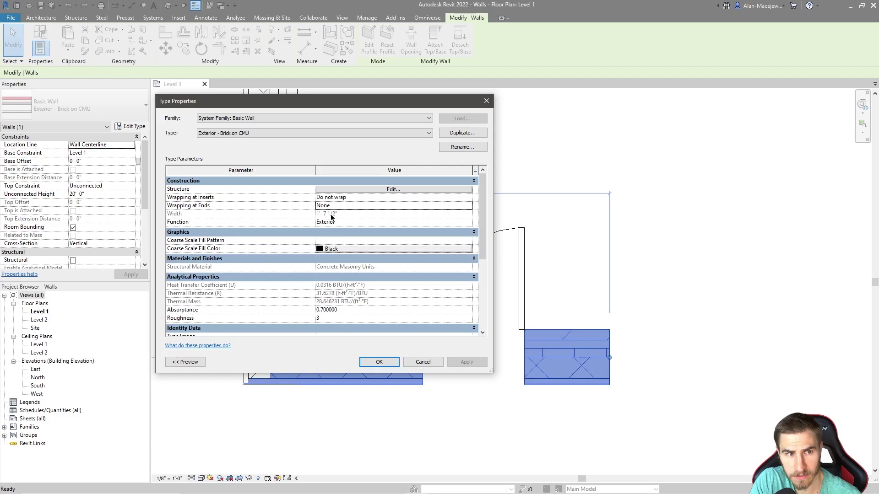
click(373, 192)
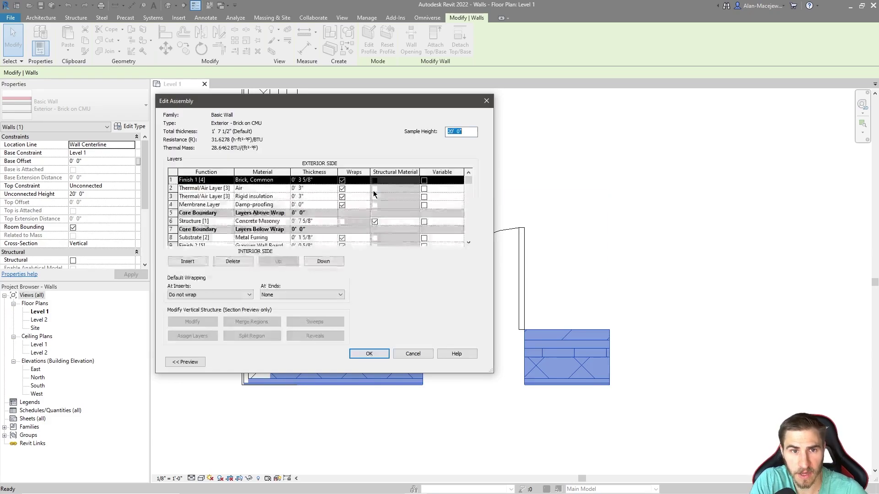
click(486, 101)
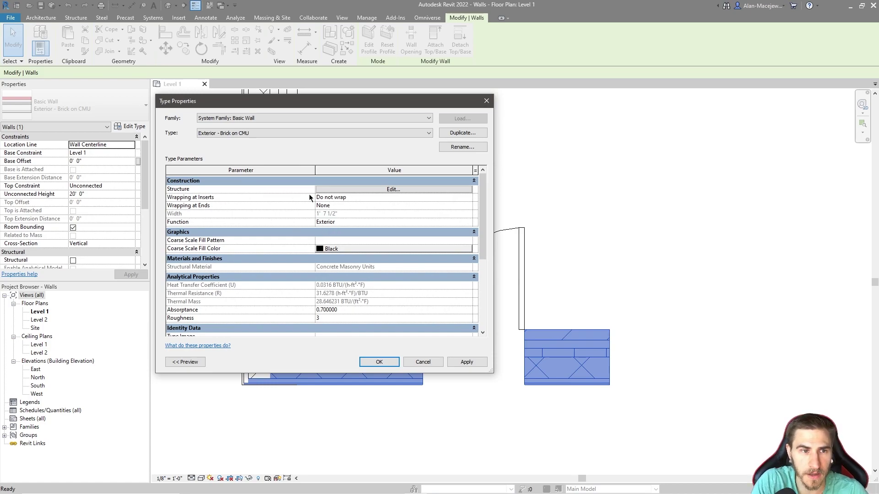
drag(353, 105, 260, 87)
click(374, 205)
click(375, 205)
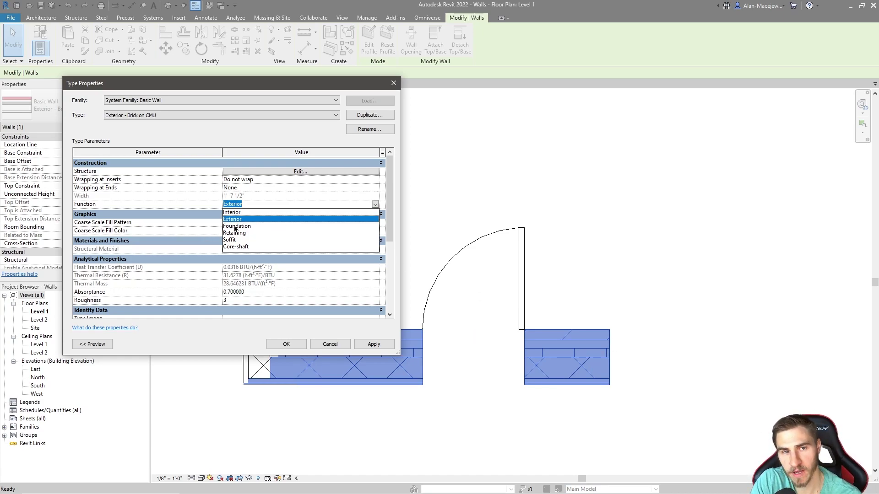
click(242, 247)
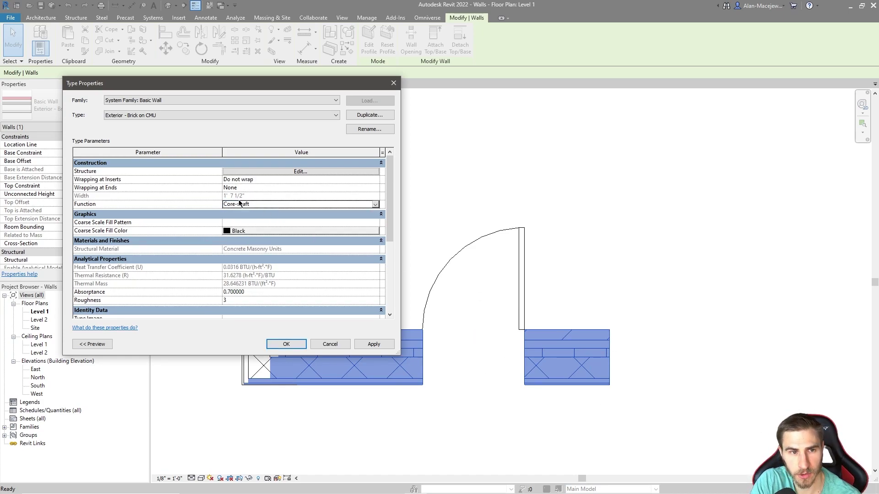
click(373, 344)
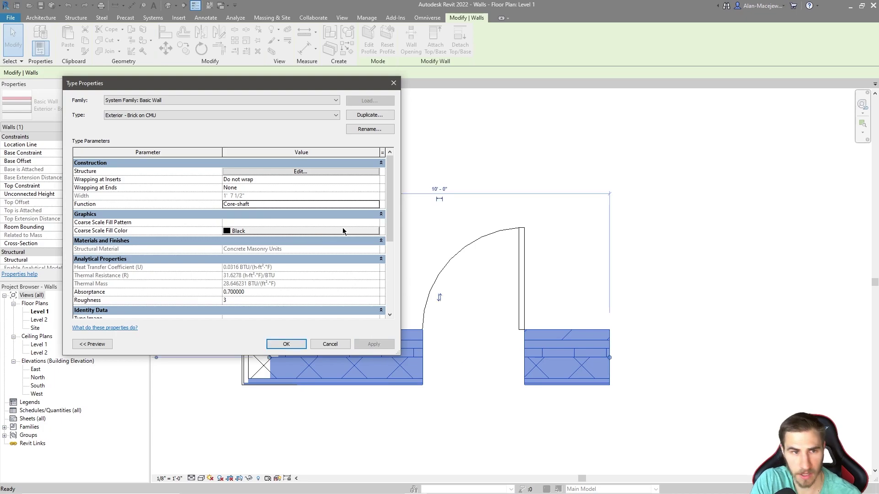
click(376, 206)
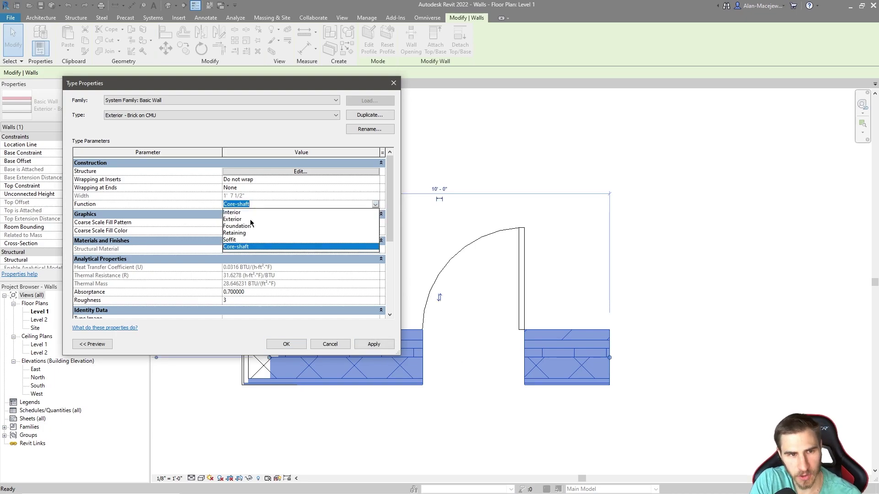
click(232, 219)
click(372, 347)
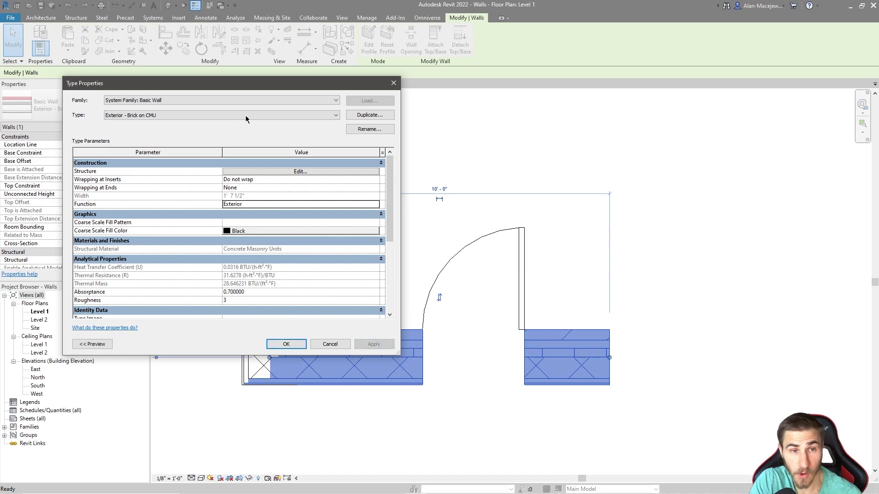
drag(220, 83, 287, 116)
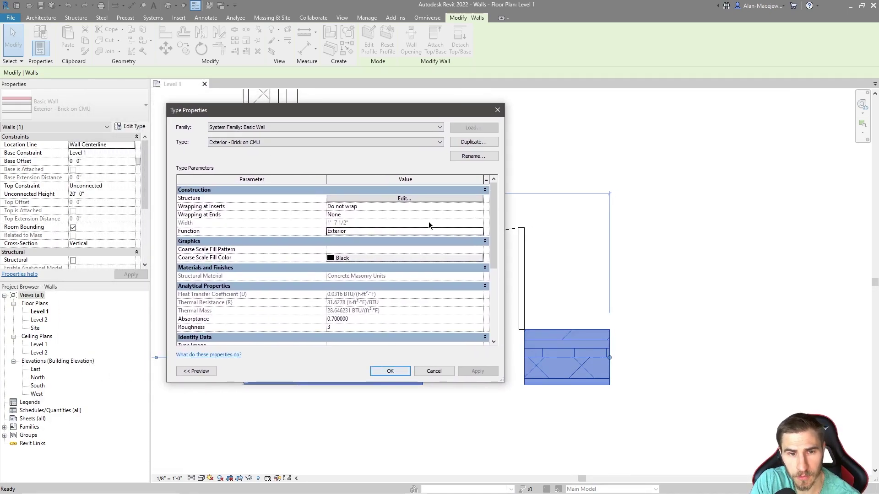
click(479, 232)
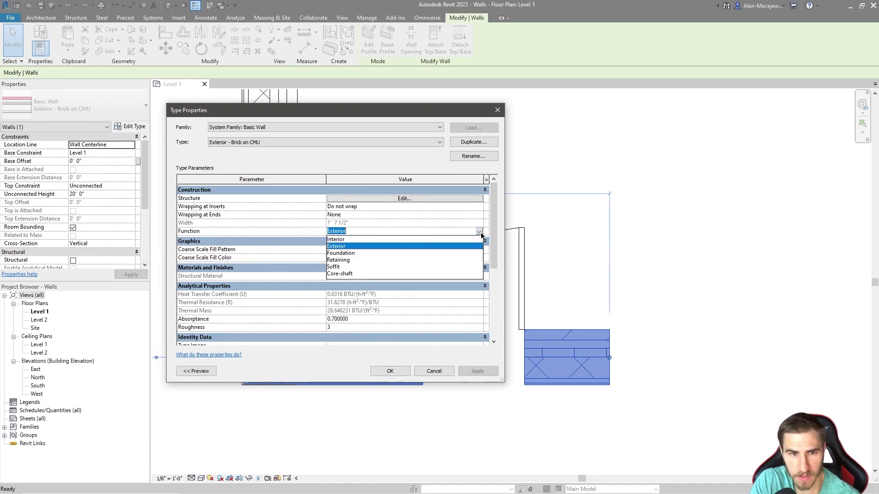
click(368, 240)
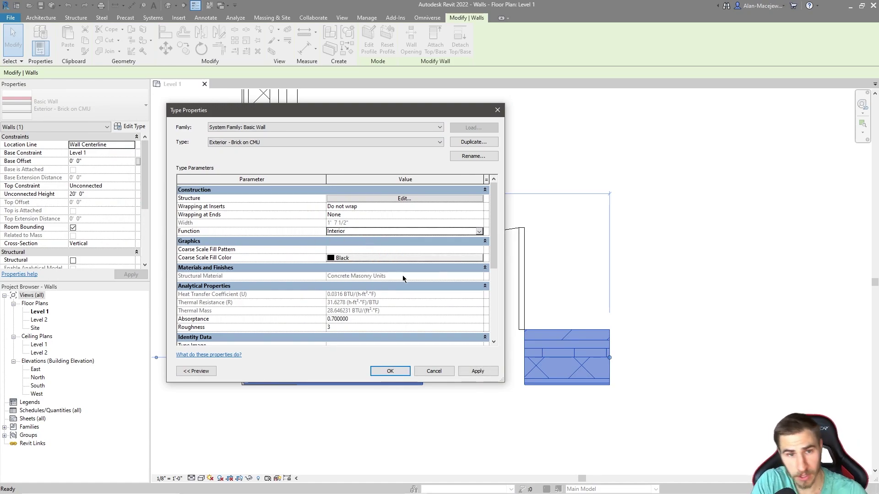
click(479, 232)
click(335, 247)
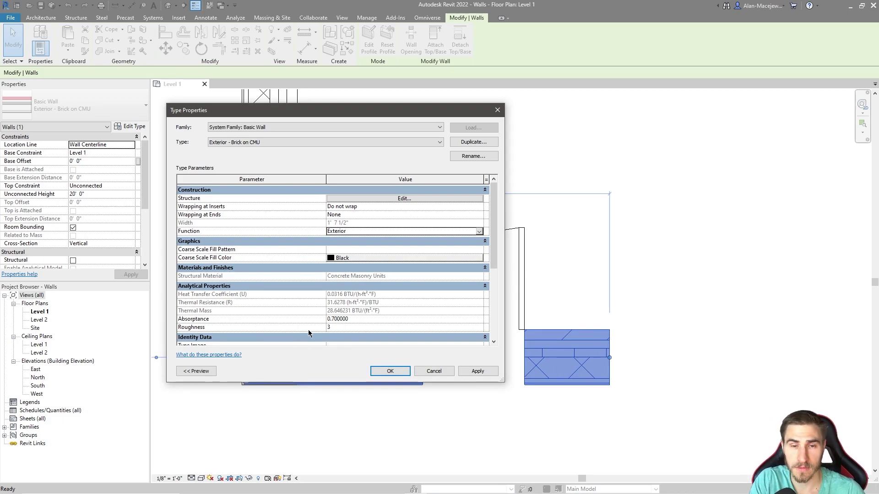
drag(302, 114, 256, 137)
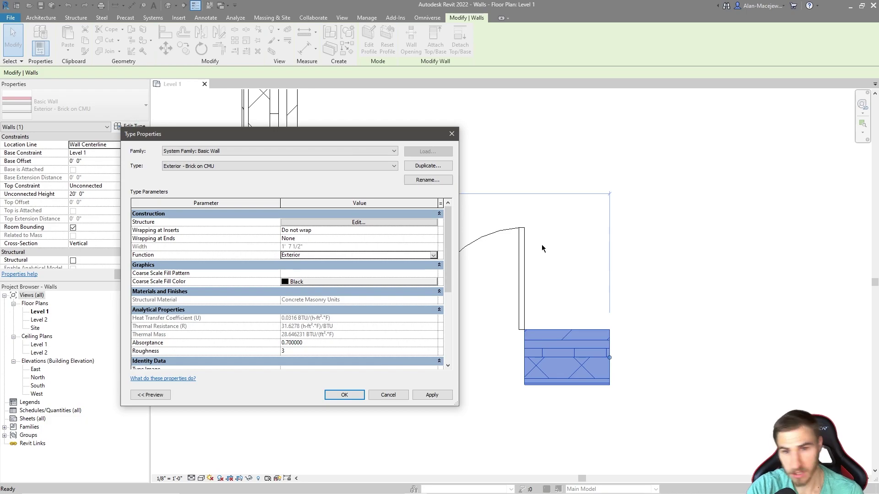
click(433, 255)
click(305, 270)
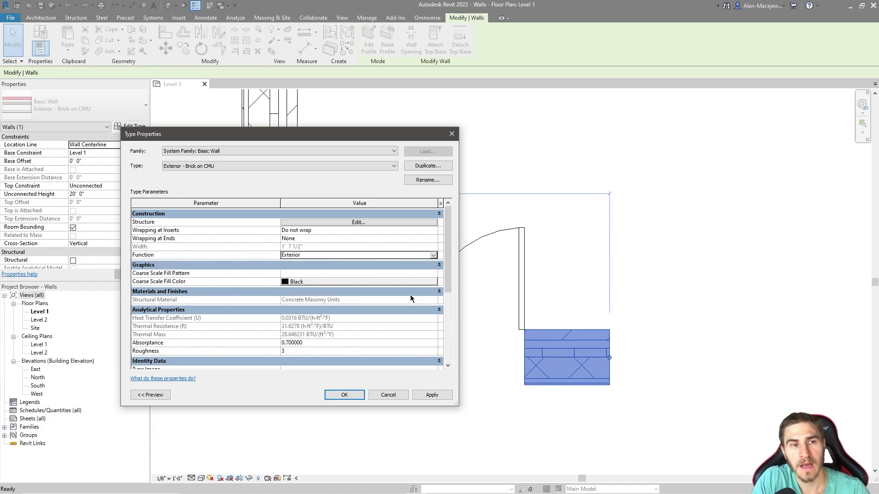
click(214, 167)
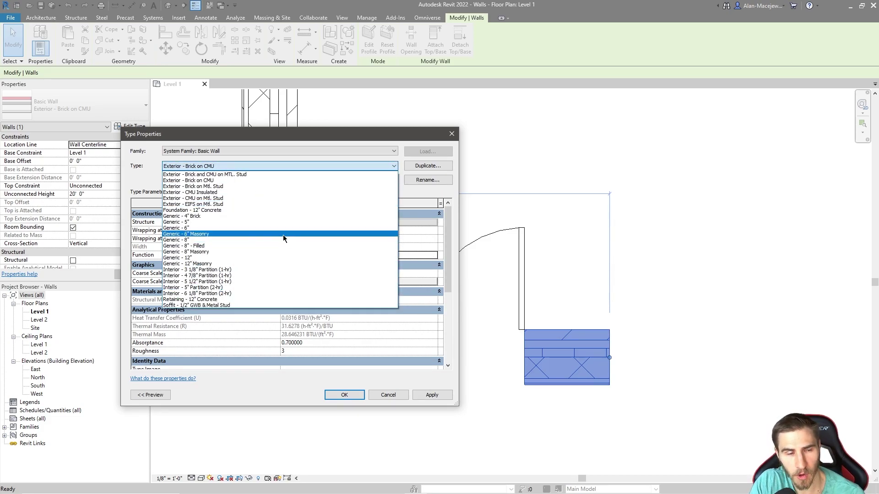
click(404, 210)
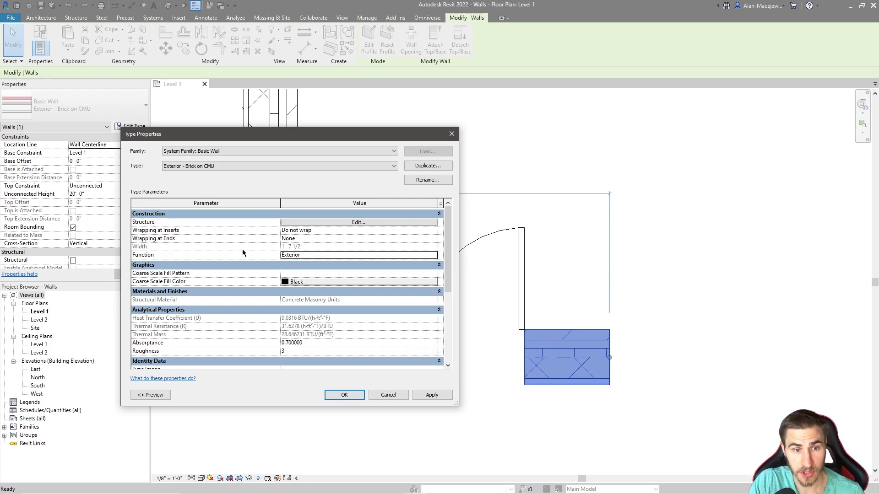
click(435, 257)
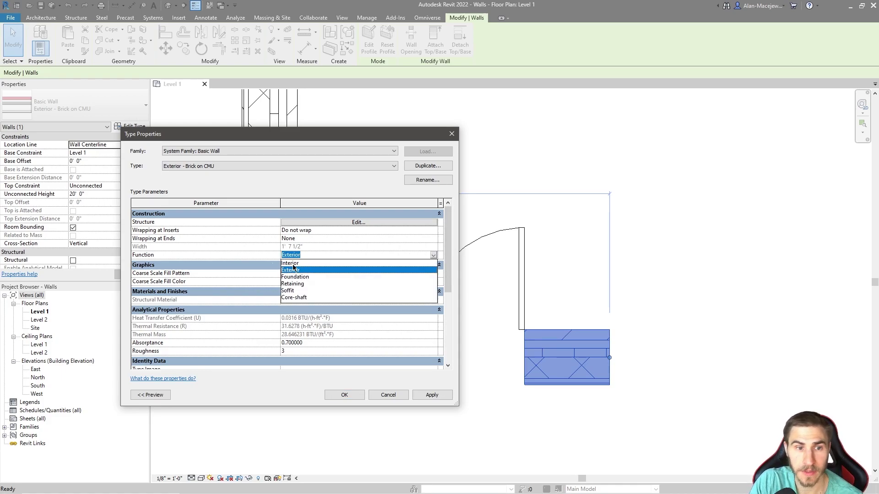
click(252, 248)
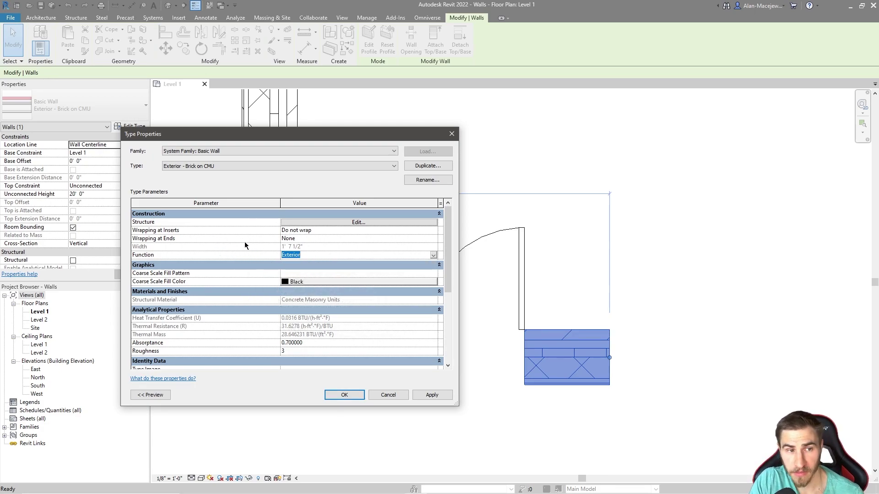
click(232, 257)
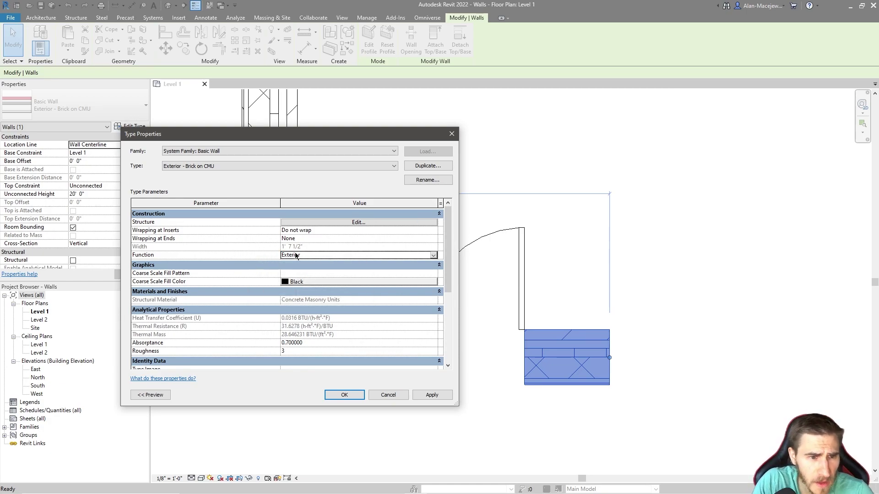
drag(216, 134, 160, 98)
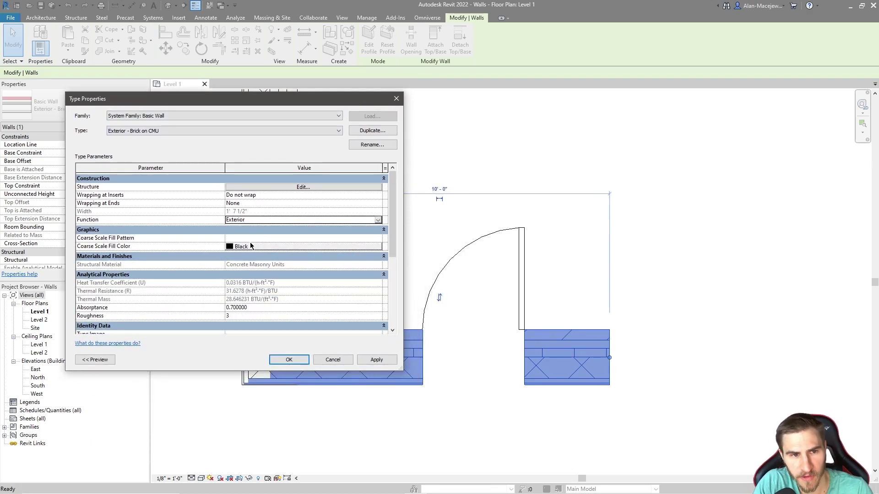
- Browse the Coarse Scale Fill Pattern list and Fill Color choices without changing them
click(244, 239)
click(379, 238)
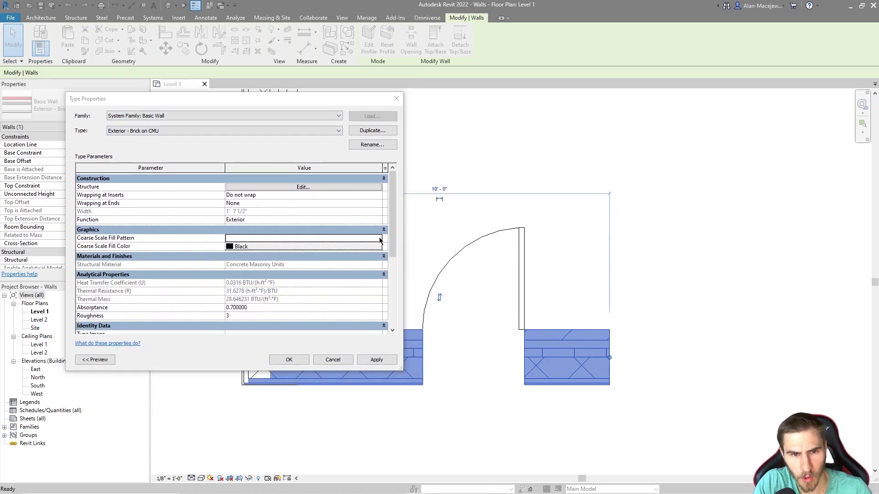
scroll(239, 271, down, 5)
scroll(238, 271, up, 5)
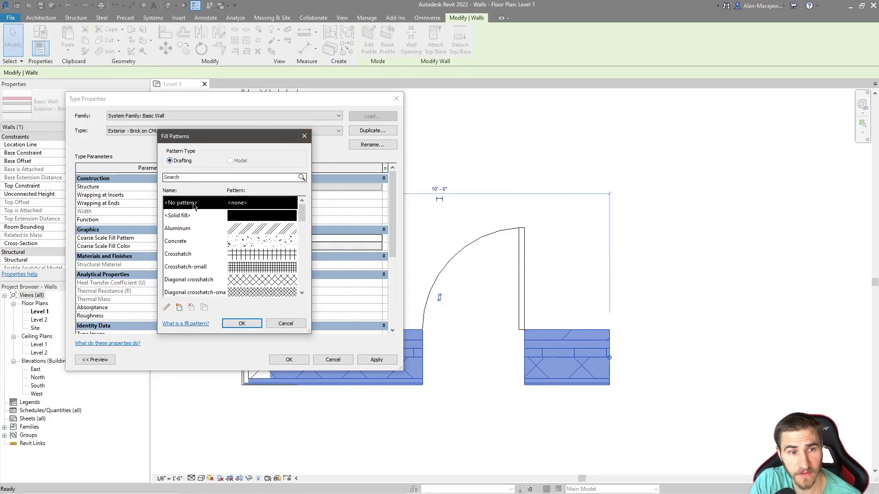
click(303, 136)
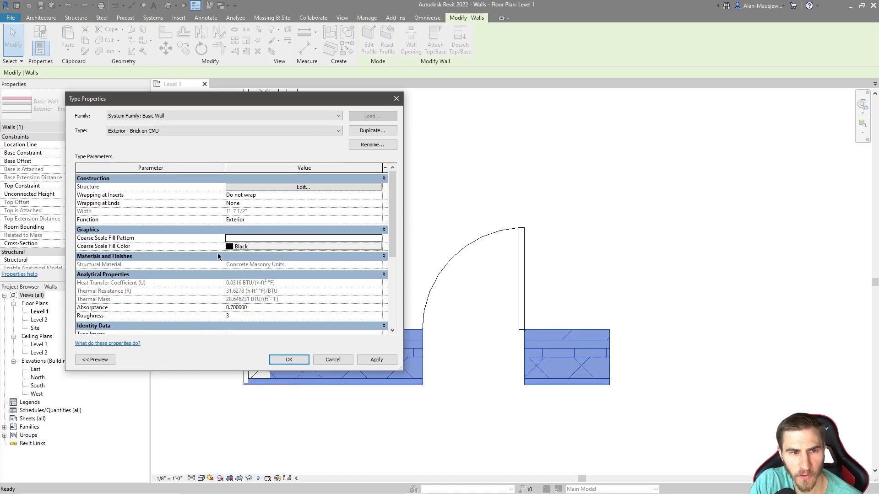
click(254, 247)
click(336, 143)
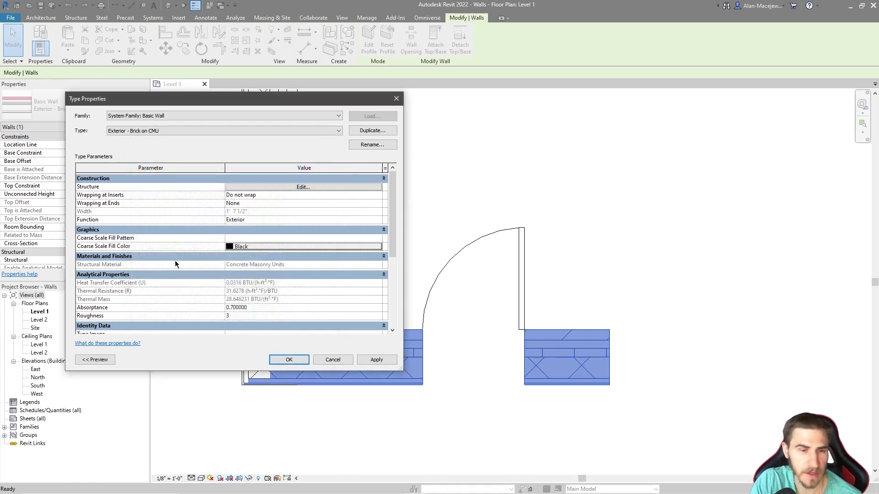
- Scroll through the fill patterns again, then close the pattern list and type properties
click(378, 239)
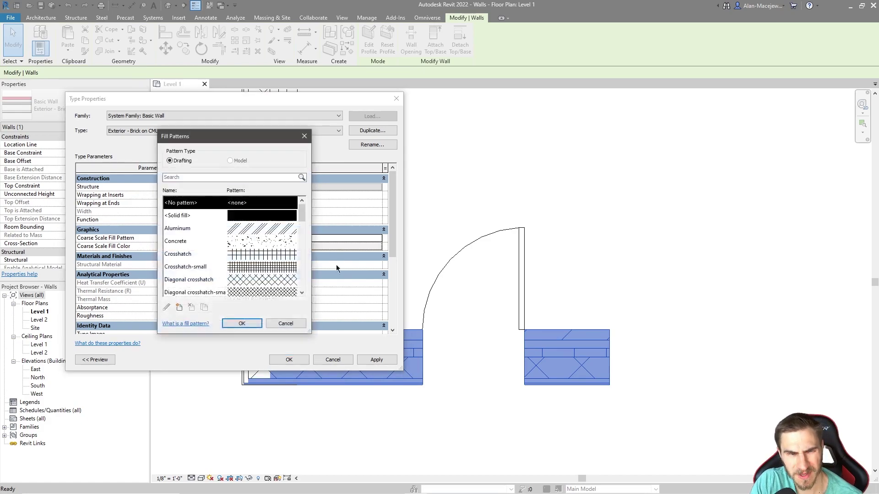
scroll(197, 247, down, 4)
scroll(204, 265, down, 1)
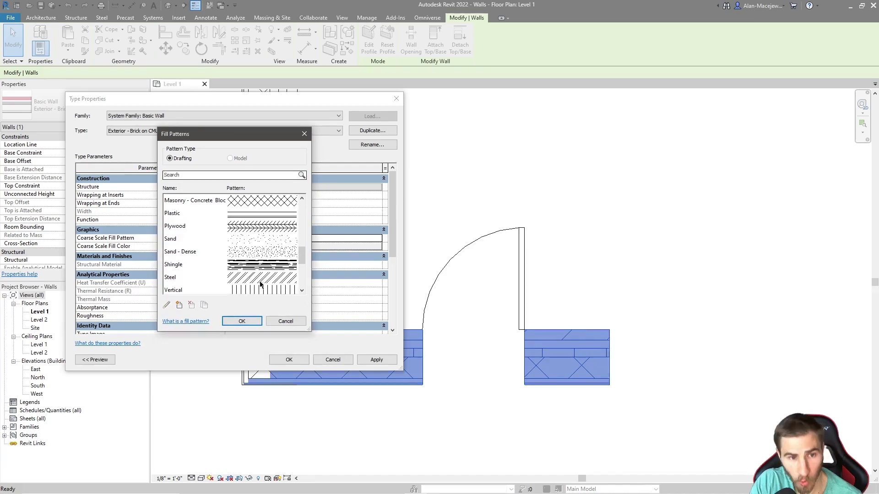
click(242, 321)
click(288, 360)
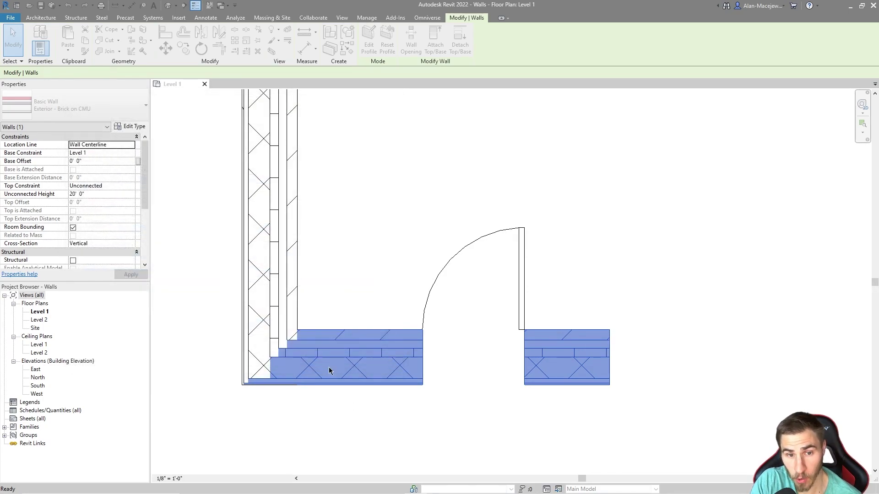
- Set the plan's Detail Level to Coarse, select the left wall, and open Edit Type
click(191, 478)
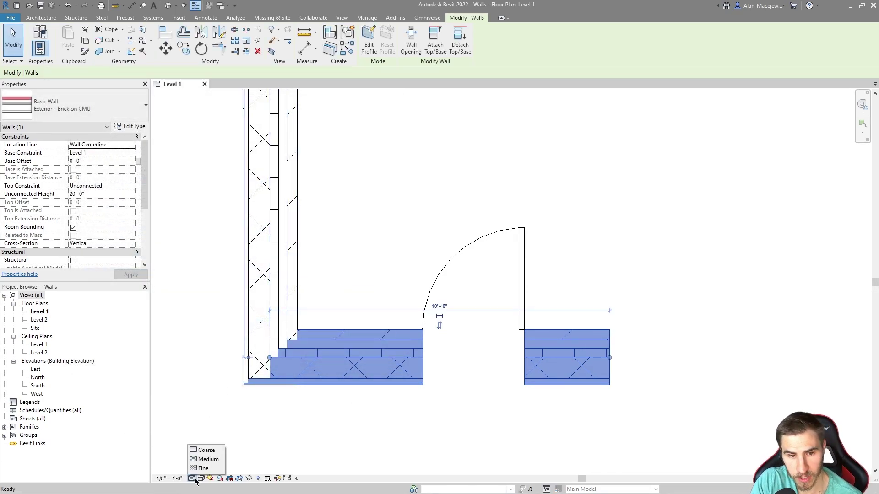
click(206, 450)
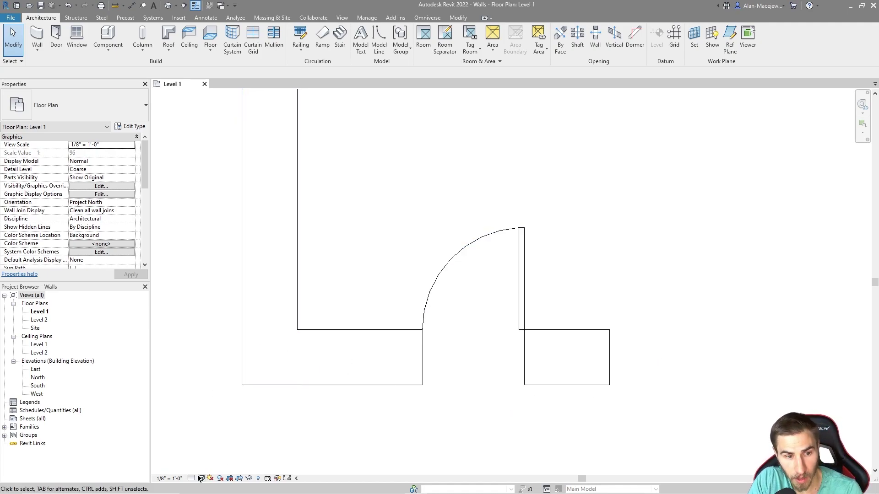
click(241, 309)
click(140, 129)
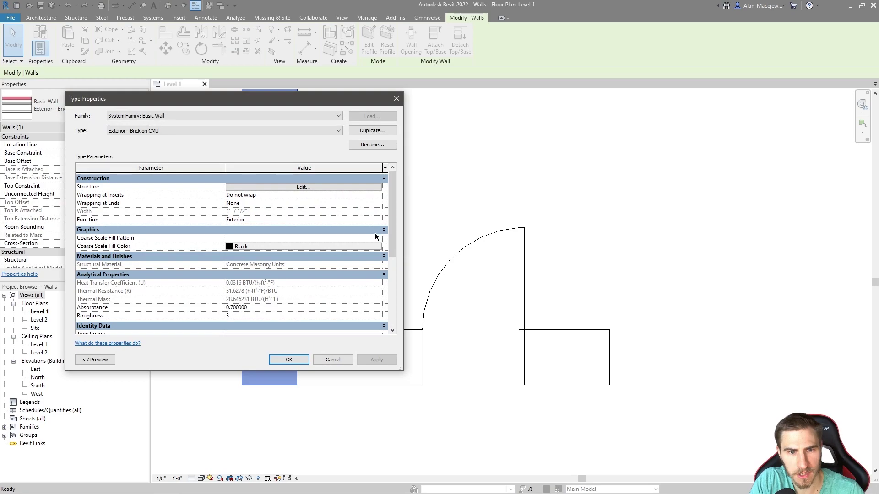
- Set the Coarse Scale Fill Pattern to Diagonal crosshatch, apply it, and close Type Properties
click(380, 238)
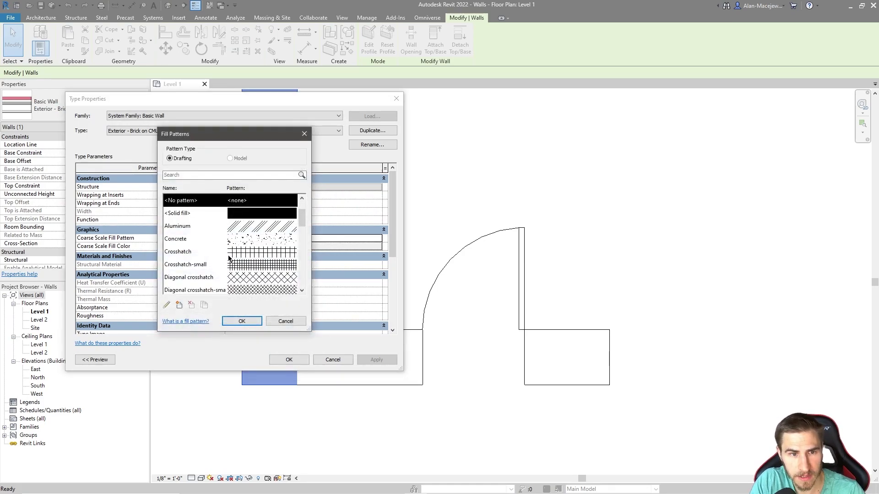
scroll(232, 277, down, 1)
scroll(270, 243, down, 1)
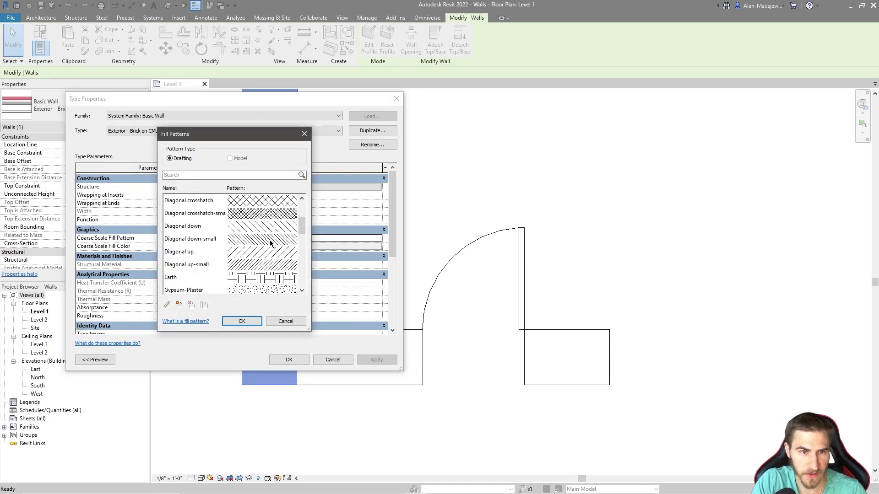
scroll(264, 246, up, 1)
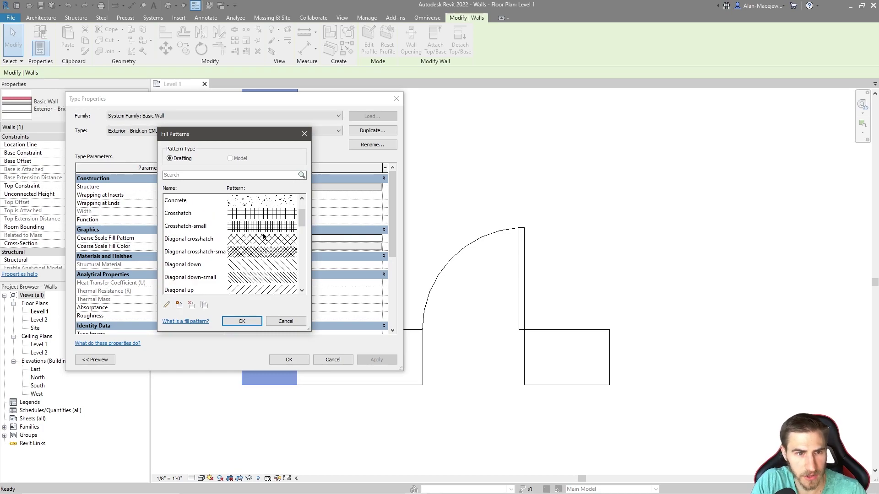
click(263, 242)
click(247, 321)
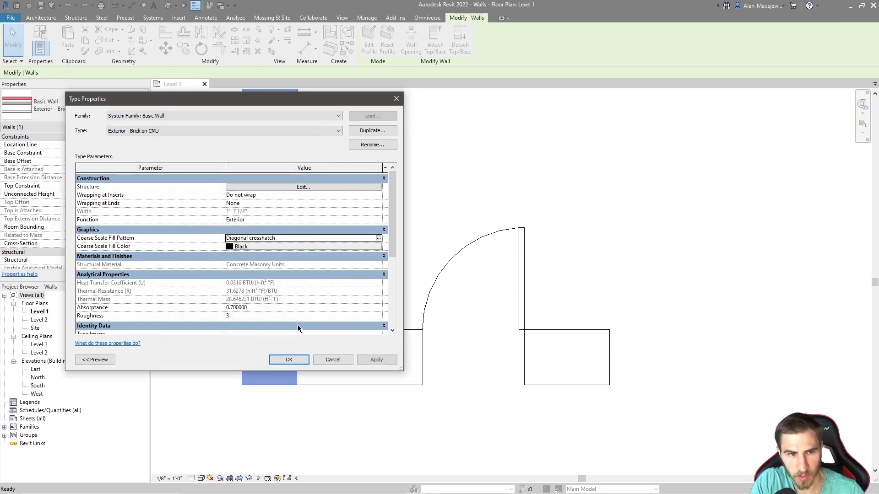
drag(267, 98, 608, 42)
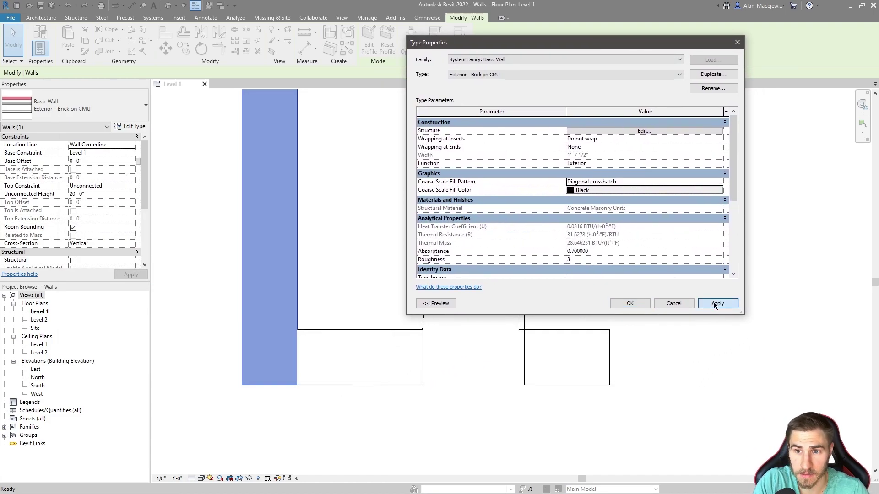
click(713, 303)
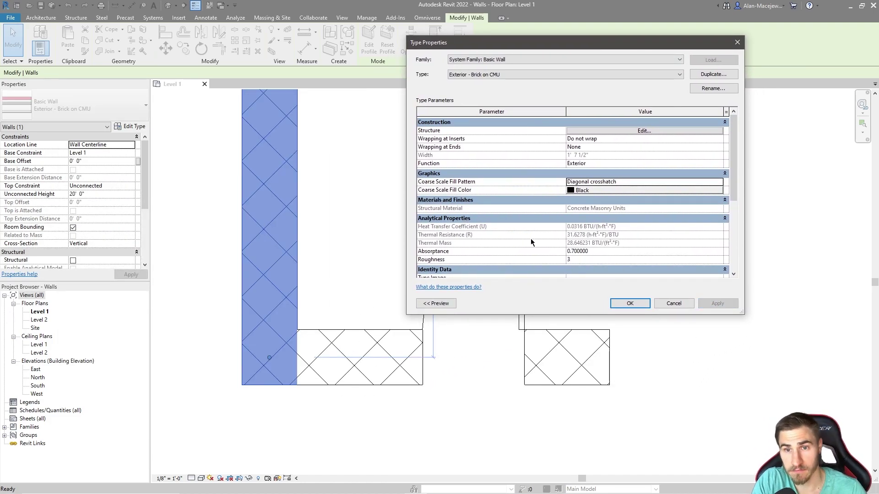
click(629, 304)
key(Escape)
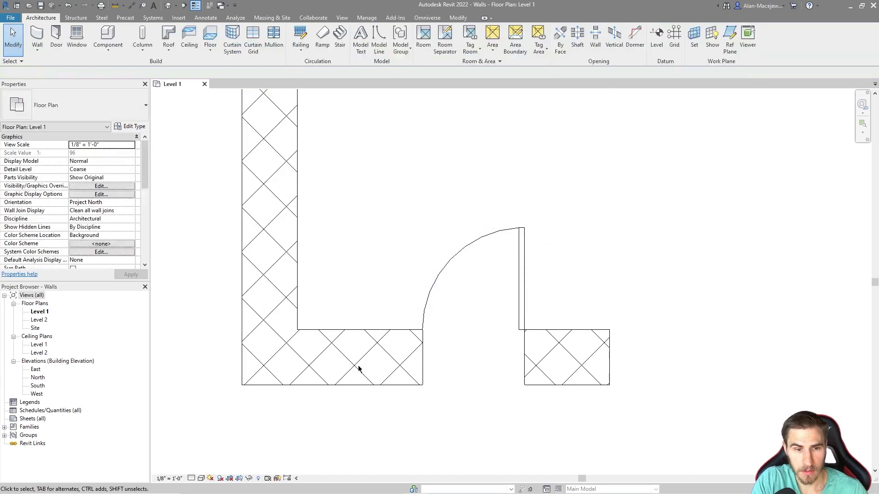
- Switch the plan to Medium then back to Coarse detail, and reselect the bottom wall
click(192, 479)
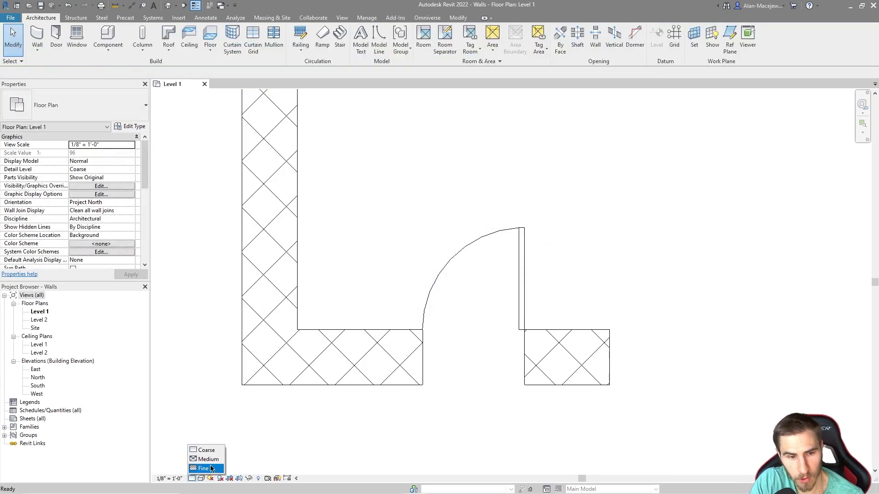
click(207, 459)
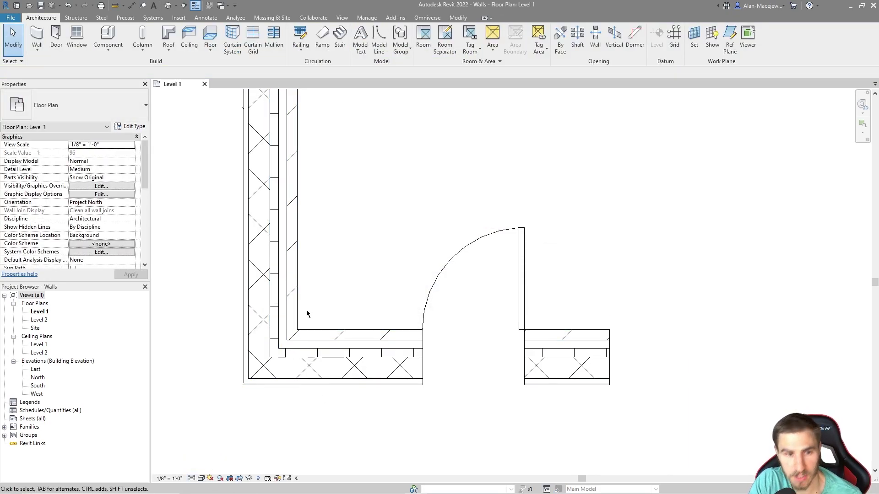
click(191, 478)
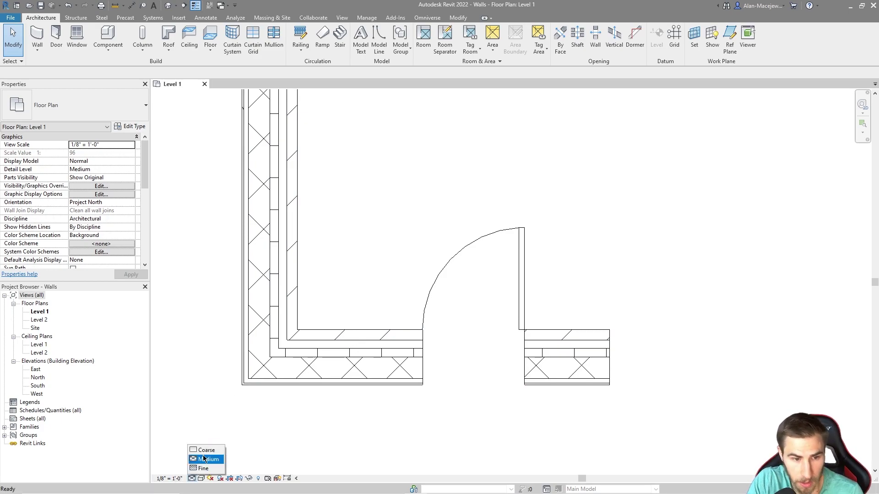
click(205, 451)
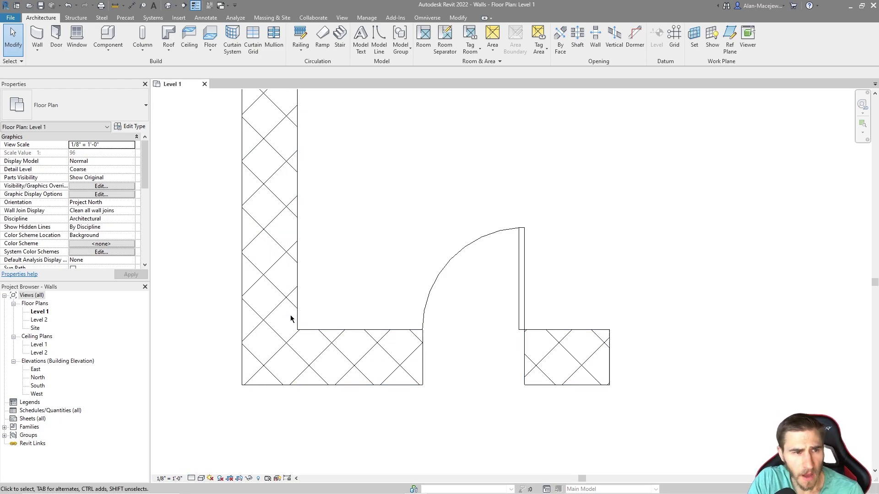
click(356, 382)
click(365, 297)
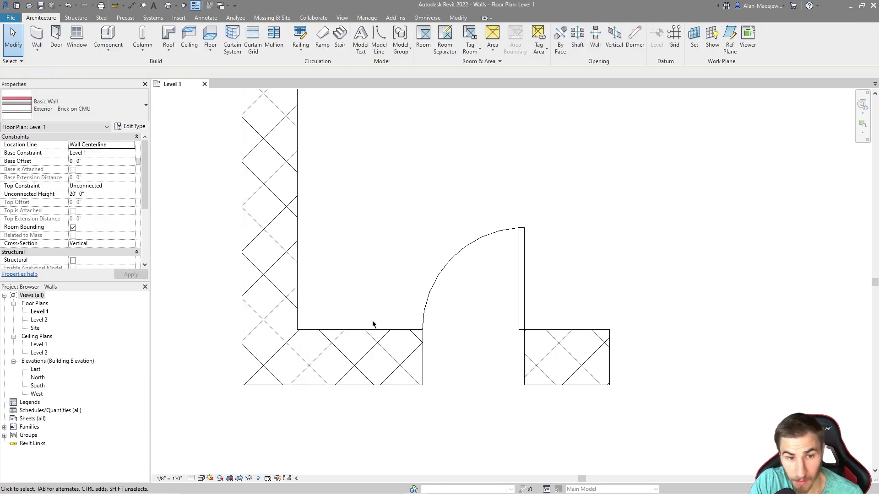
click(375, 334)
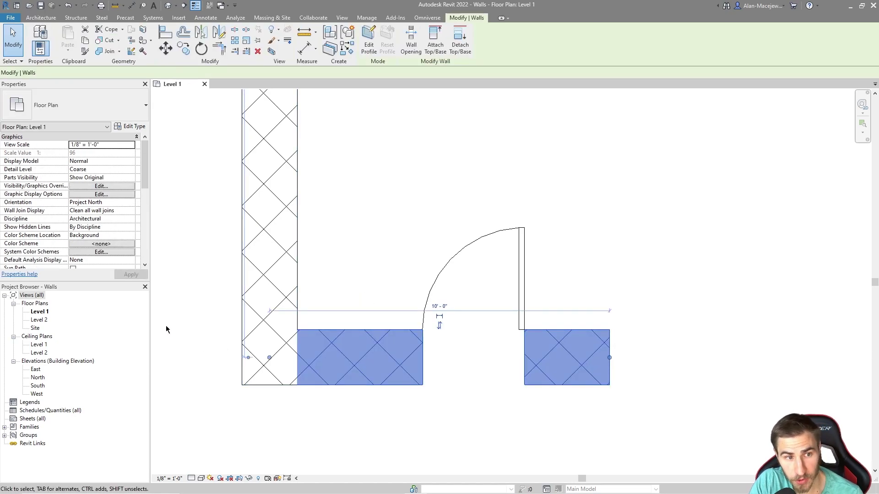
- Check Edit Type and Override Graphics by Element without changes, then reopen the type properties
click(143, 128)
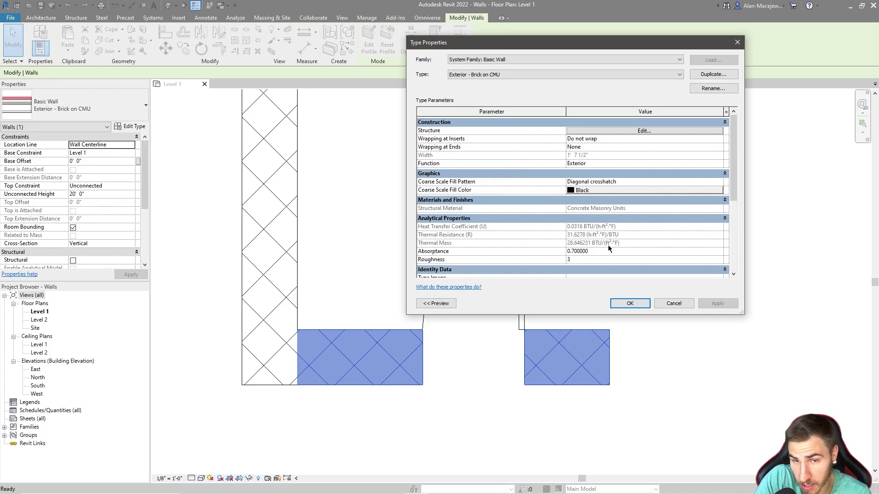
click(674, 304)
click(278, 40)
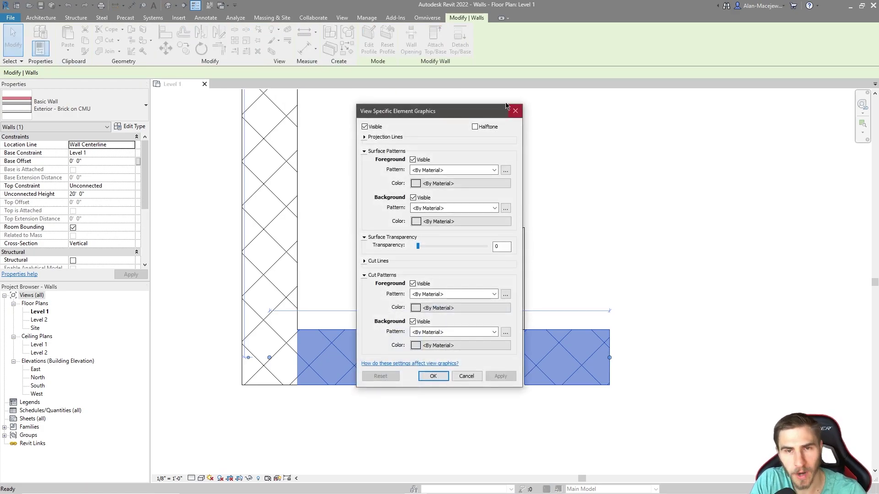
click(514, 111)
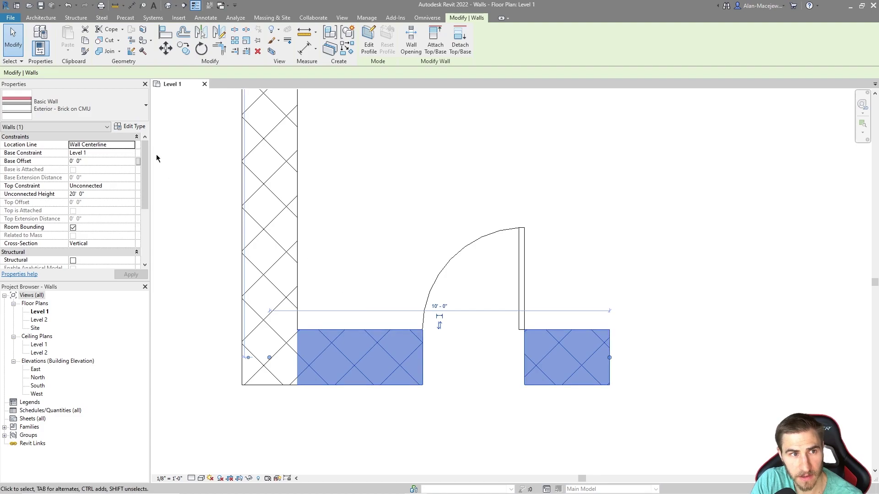
click(146, 127)
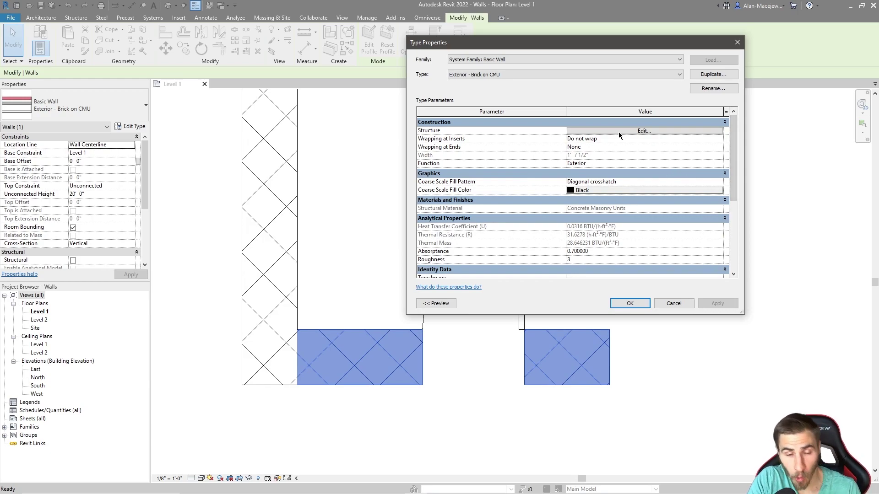
- Set the Coarse Scale Fill Color to red and apply it to the Brick on CMU type
click(641, 189)
click(492, 187)
click(612, 258)
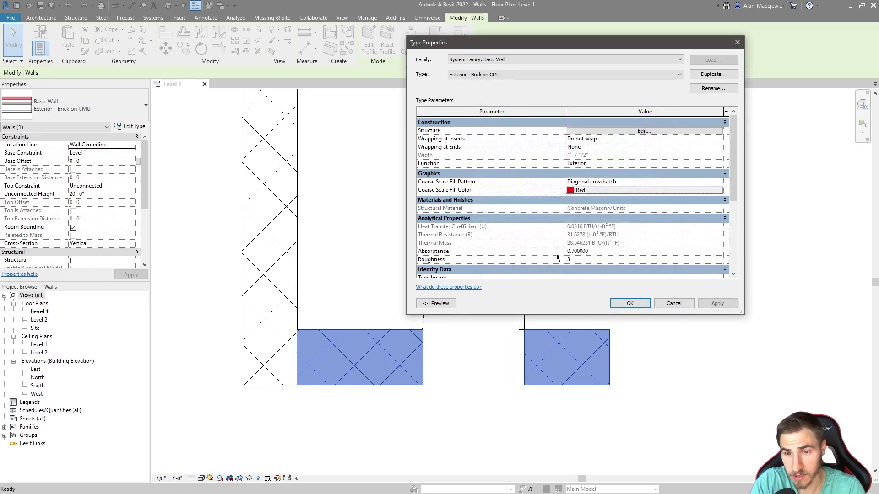
click(707, 304)
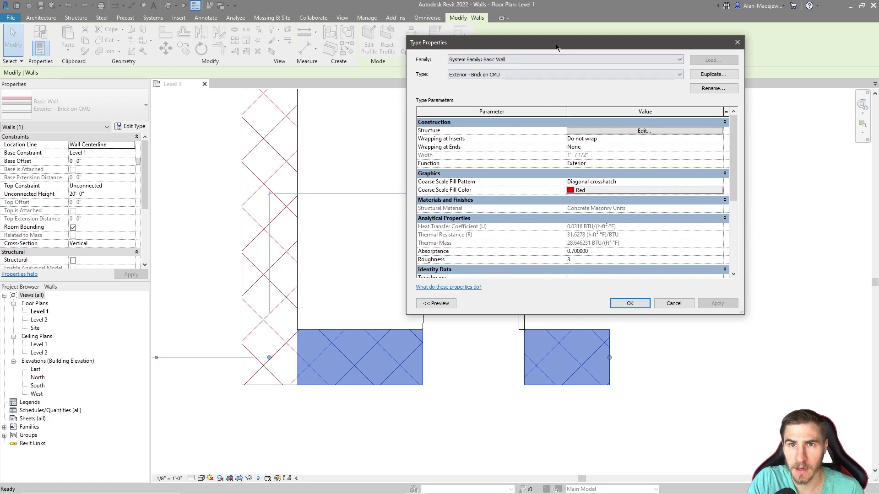
drag(559, 45, 471, 83)
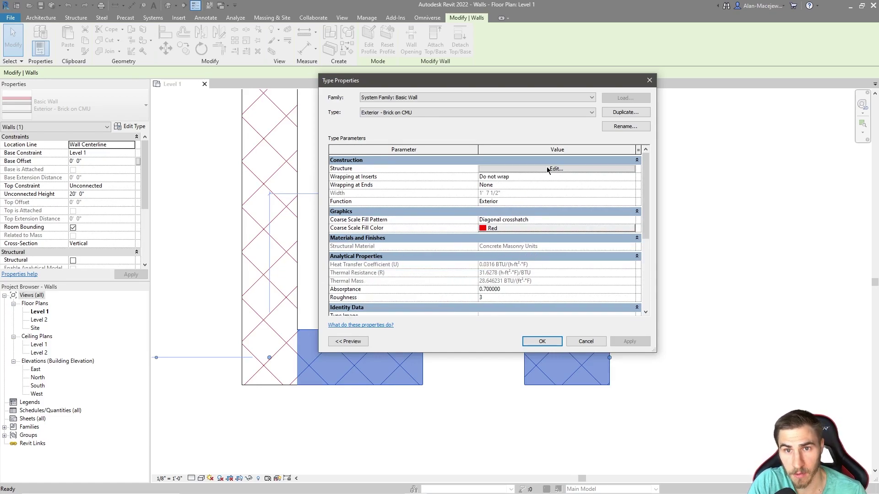
- Inspect the Brick on CMU layer materials, widening the table, and close it without changes
click(502, 169)
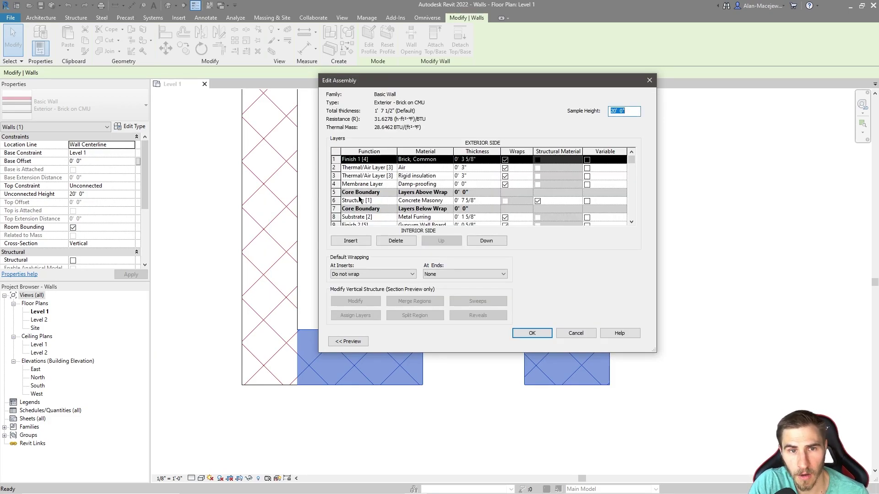
click(378, 201)
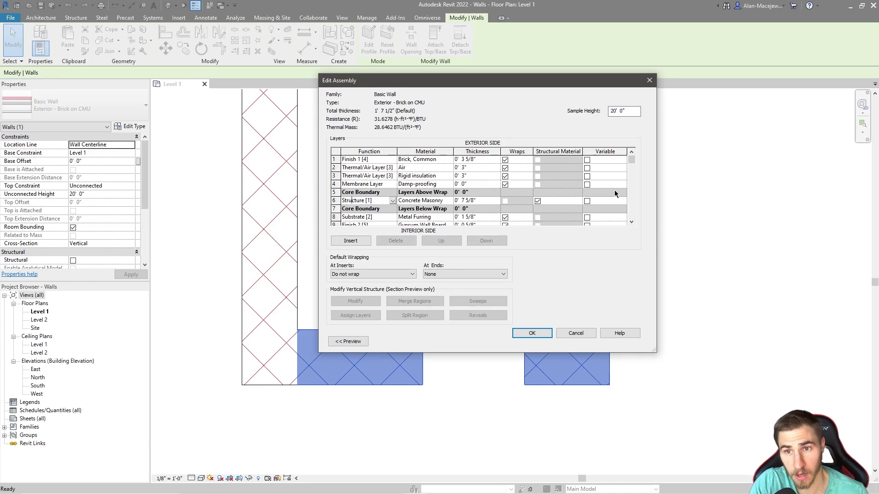
drag(657, 201, 717, 200)
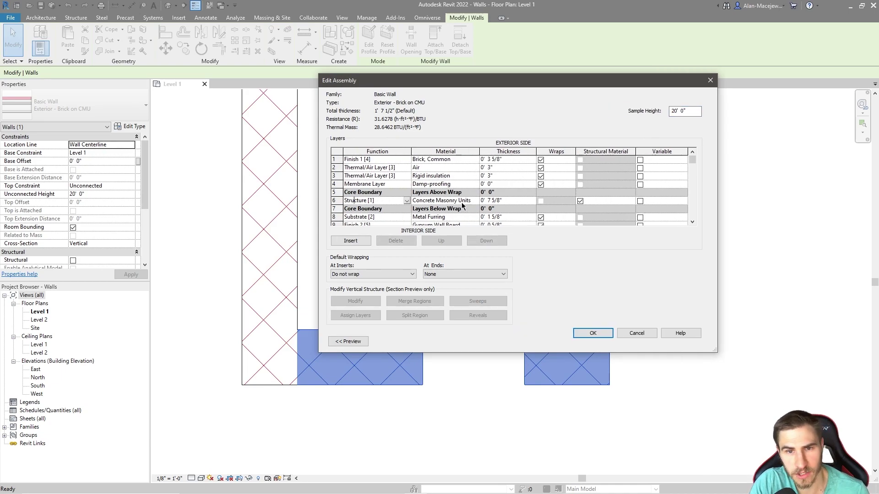
click(633, 333)
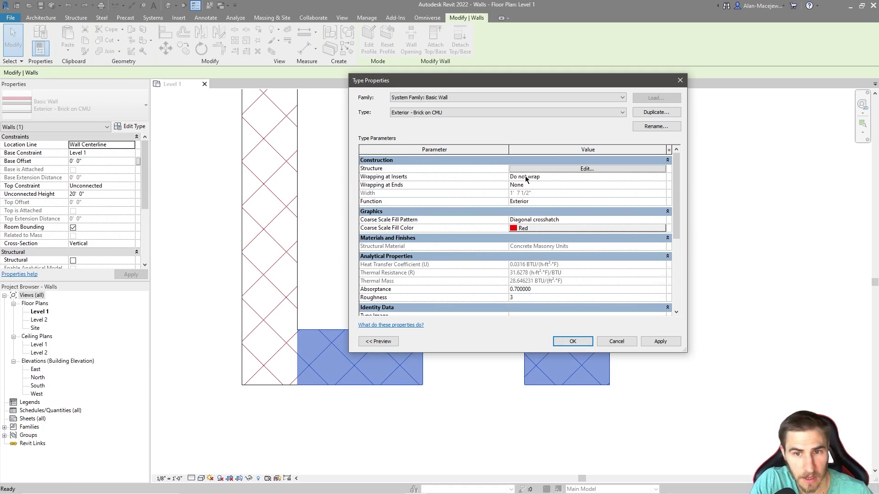
scroll(526, 177, down, 3)
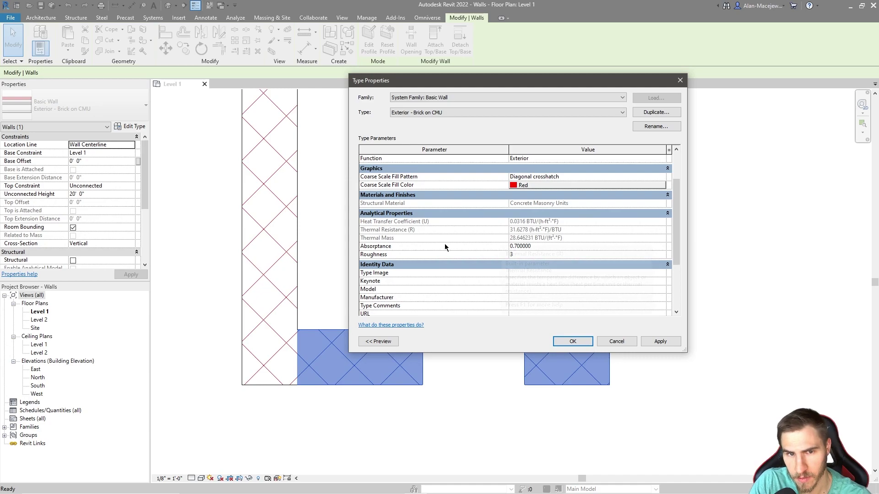
click(472, 112)
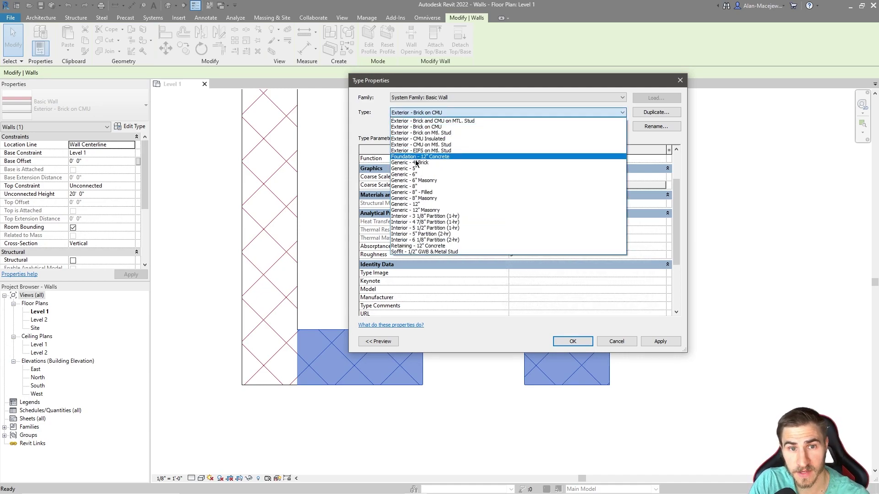
- Switch to the Exterior - CMU on Mtl. Stud type and view its layers without changing them
click(421, 176)
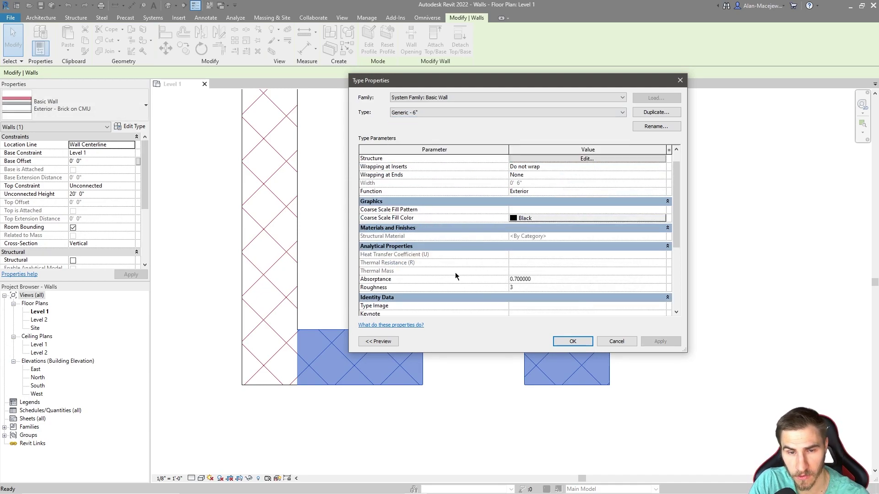
click(447, 112)
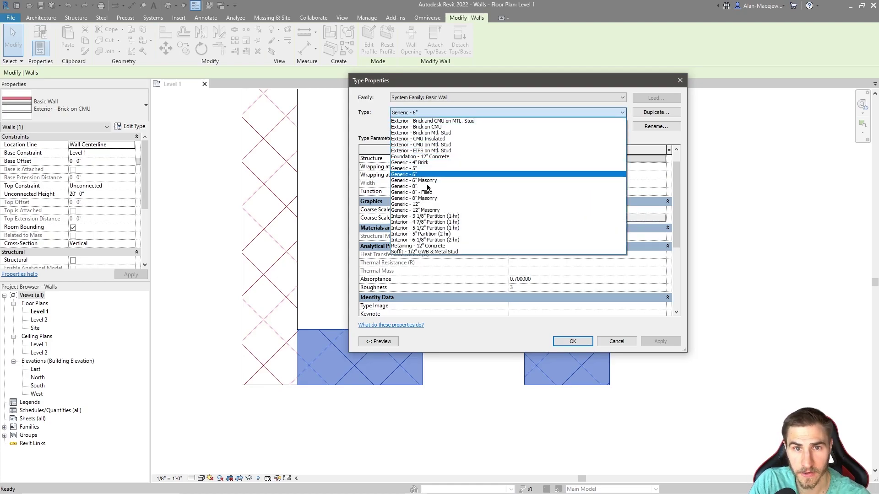
click(421, 145)
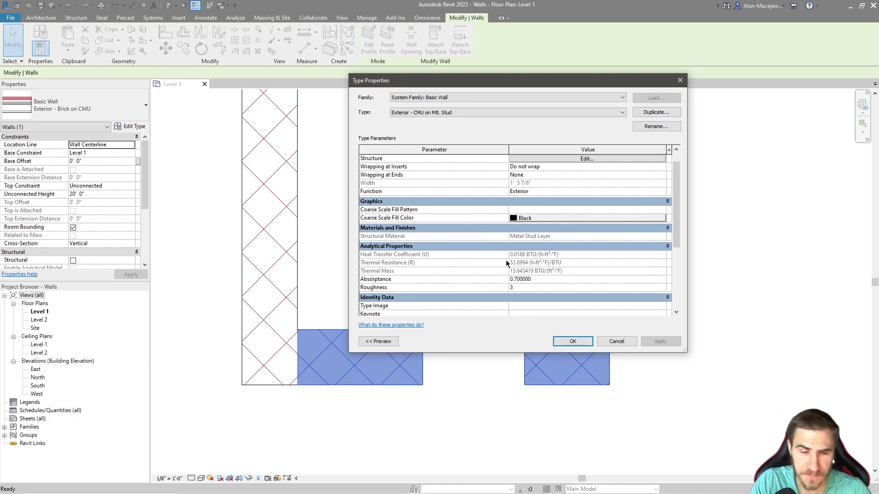
click(578, 158)
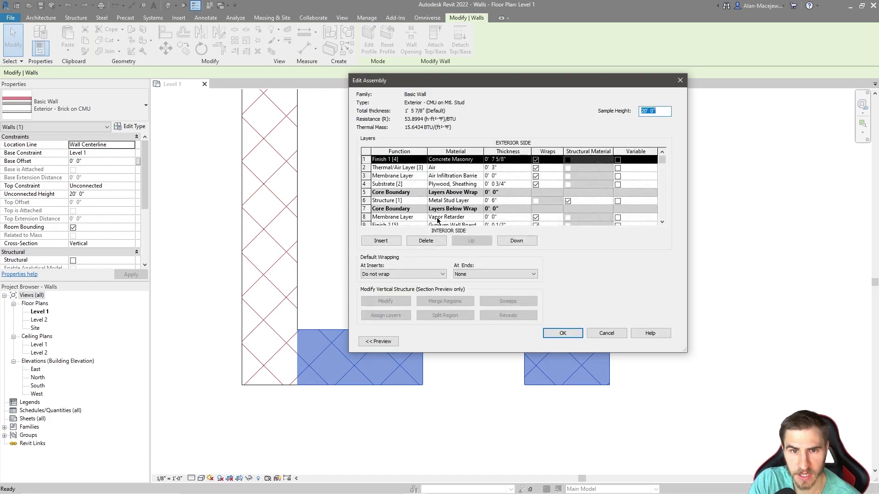
click(606, 332)
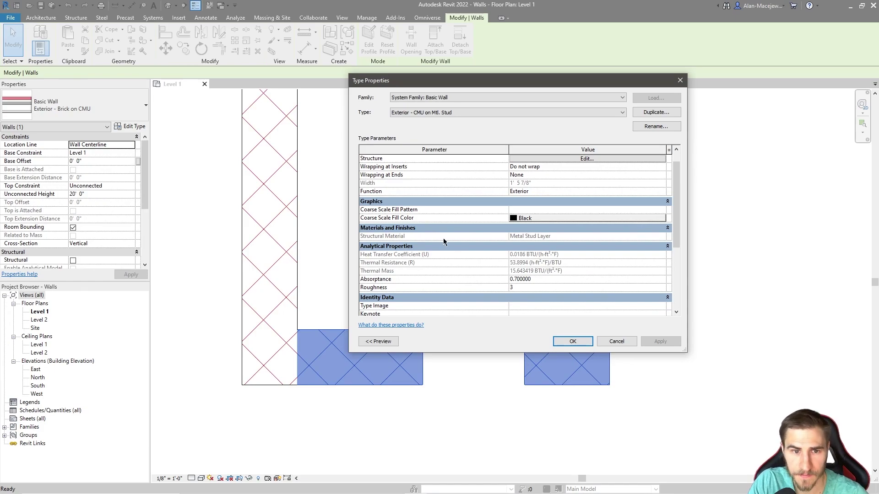
click(509, 286)
text(3)
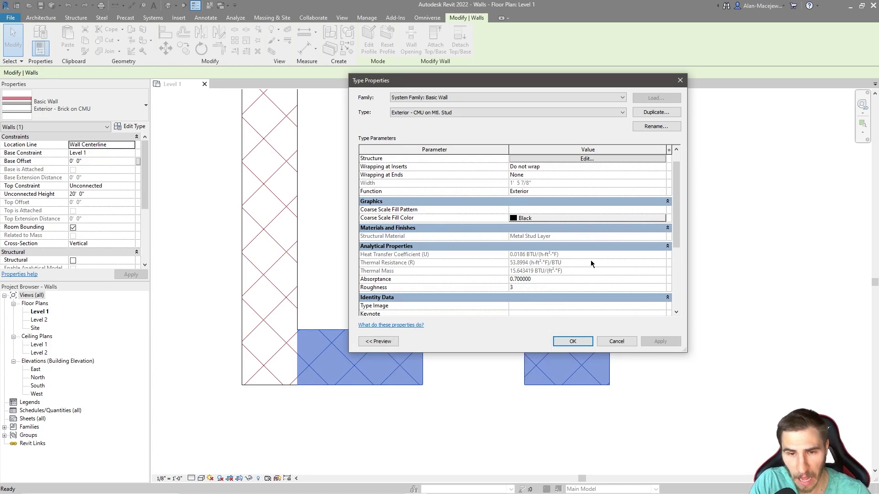
scroll(590, 261, down, 3)
scroll(435, 211, down, 1)
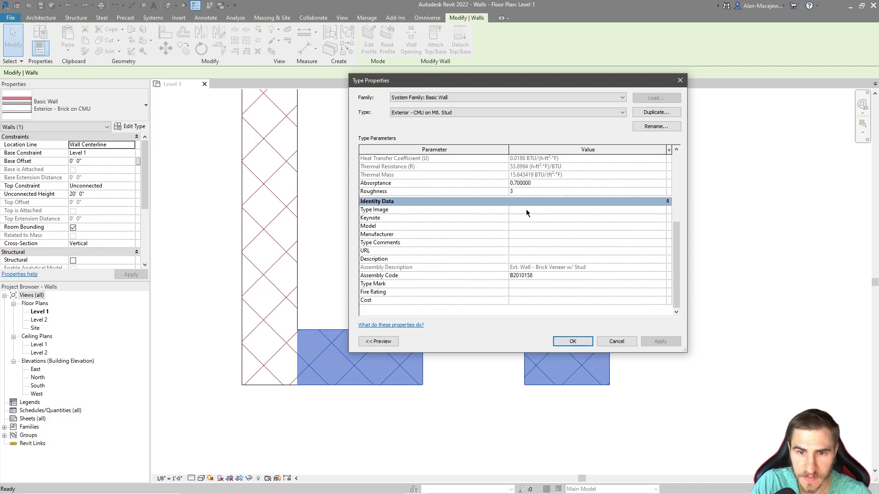
scroll(432, 206, up, 1)
scroll(423, 190, down, 1)
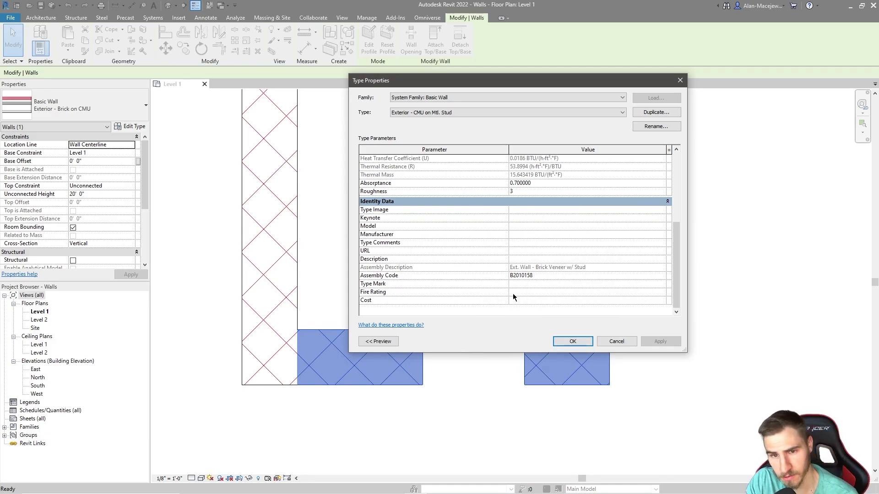
click(663, 295)
click(662, 293)
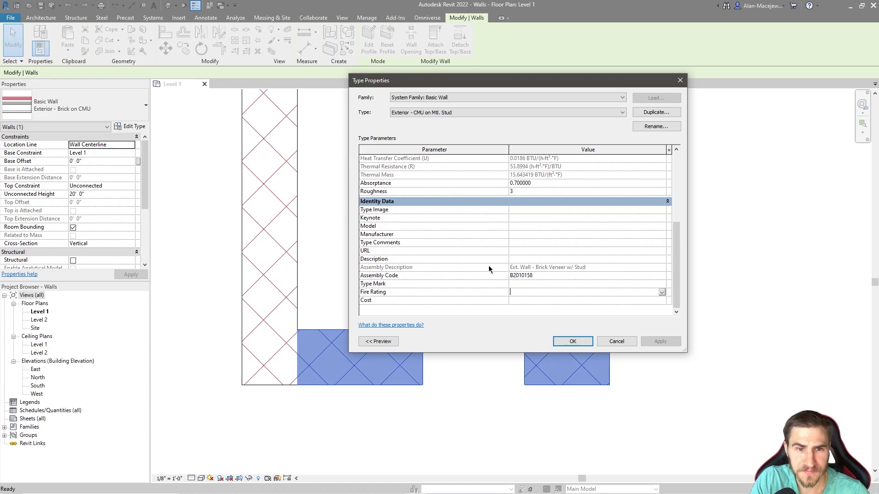
- Browse the type parameters, including the URL field, then cancel Type Properties unchanged
scroll(514, 282, up, 1)
click(522, 271)
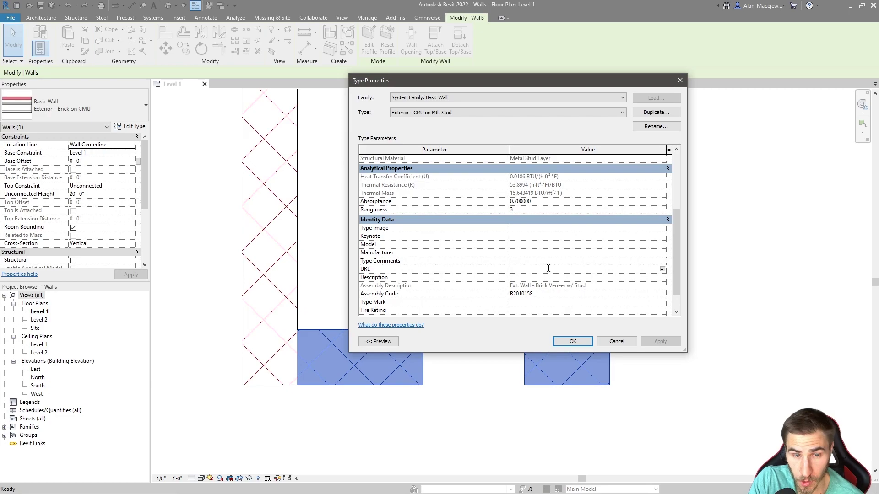
scroll(490, 258, down, 1)
scroll(503, 270, up, 1)
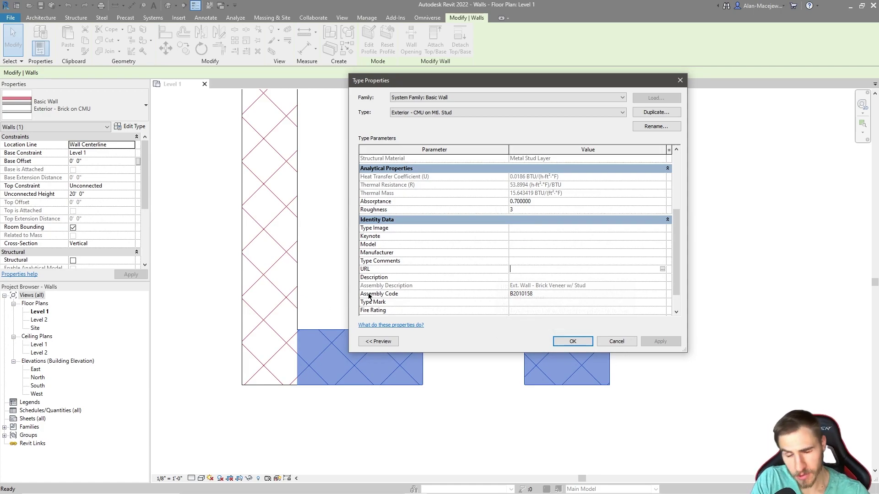
scroll(402, 250, up, 5)
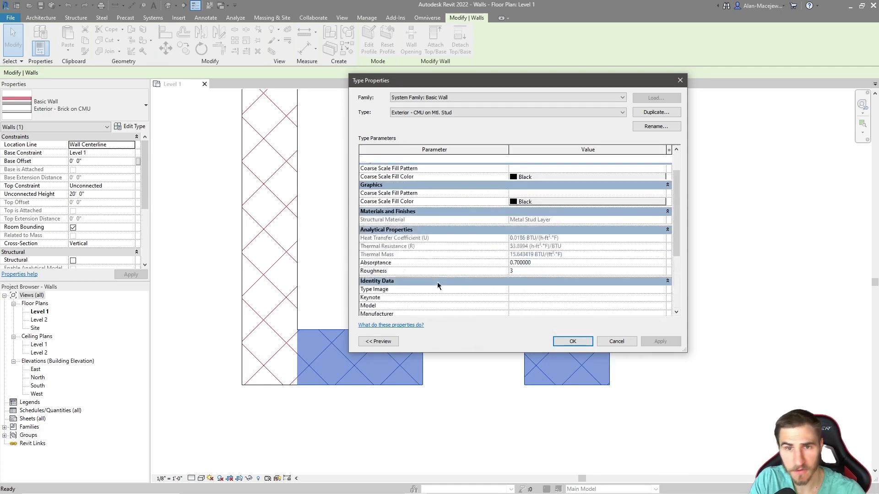
scroll(454, 238, down, 1)
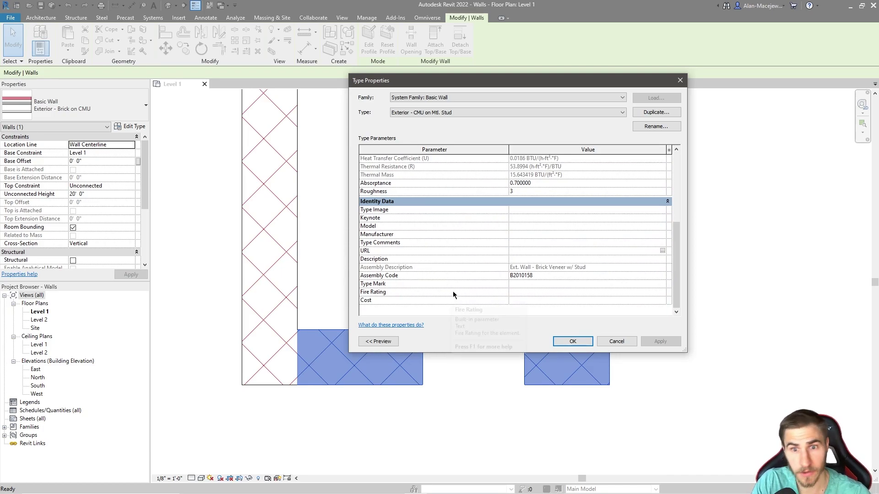
click(550, 252)
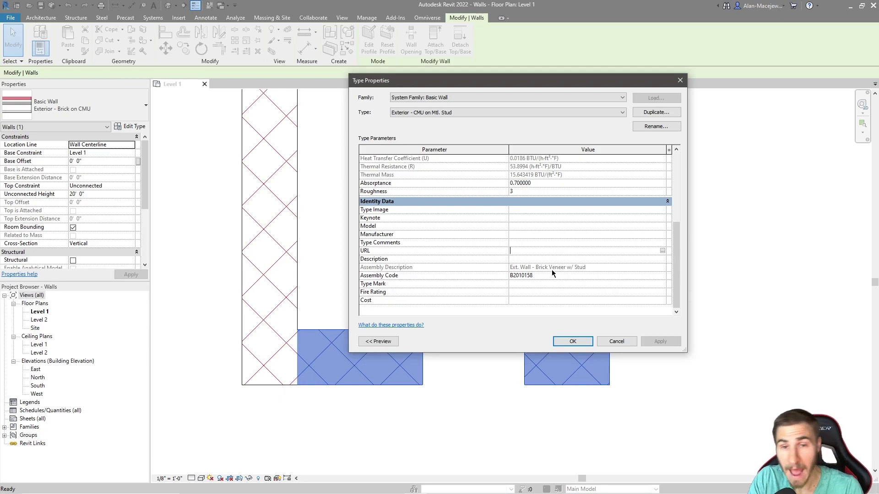
scroll(547, 258, up, 2)
scroll(526, 256, down, 2)
scroll(509, 254, up, 5)
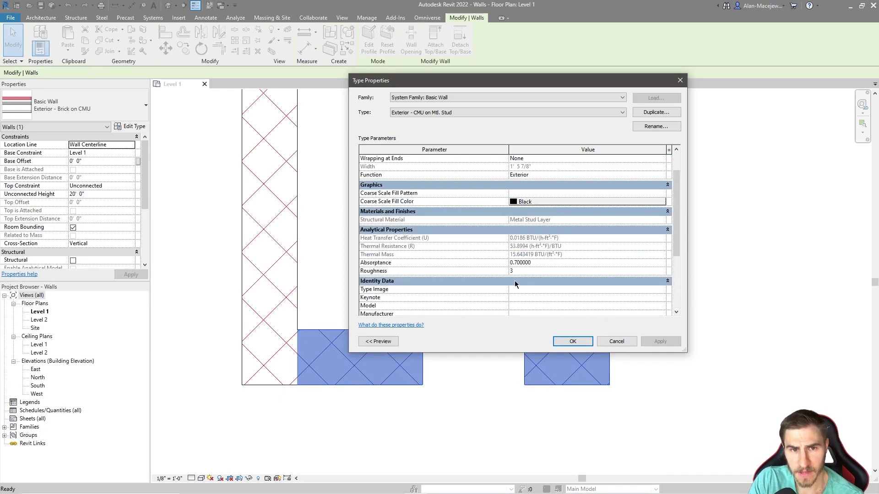
scroll(558, 219, down, 5)
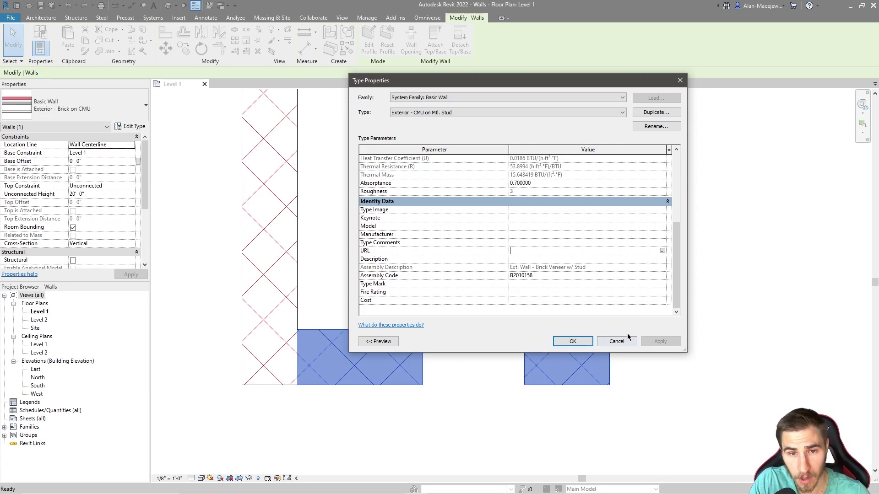
click(614, 341)
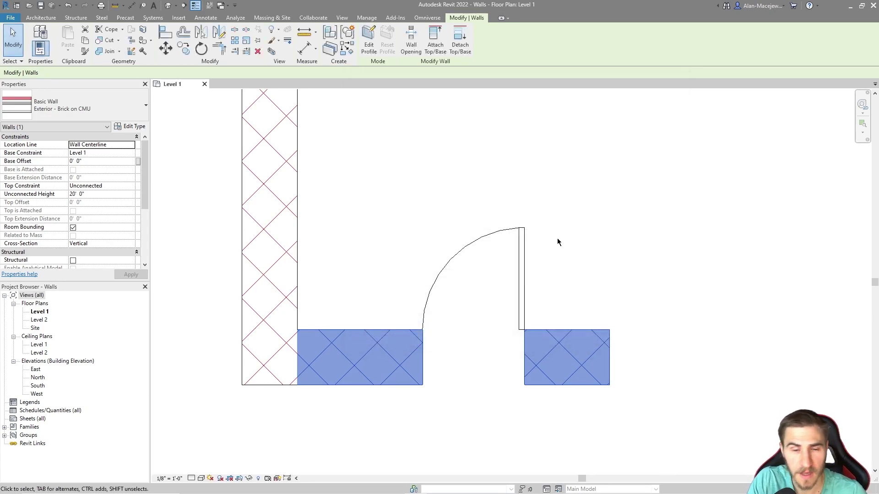
- Deselect the walls and start adding a parameter from Manage > Project Parameters
click(326, 130)
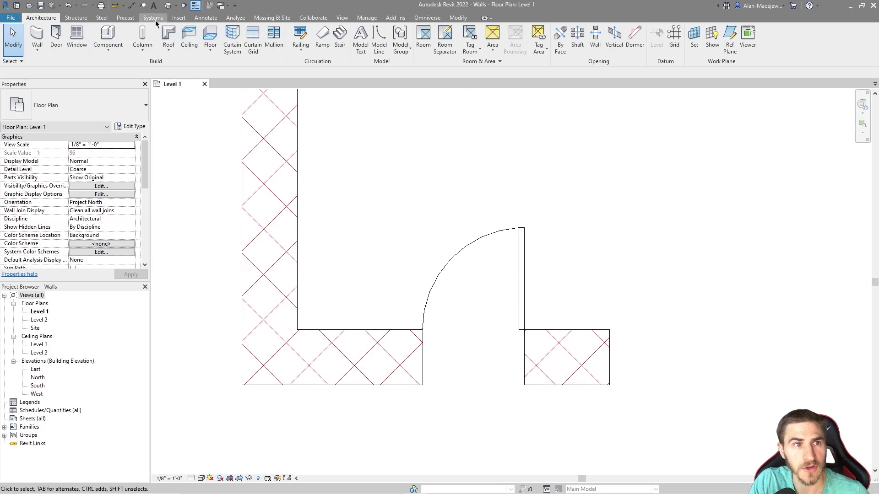
click(367, 17)
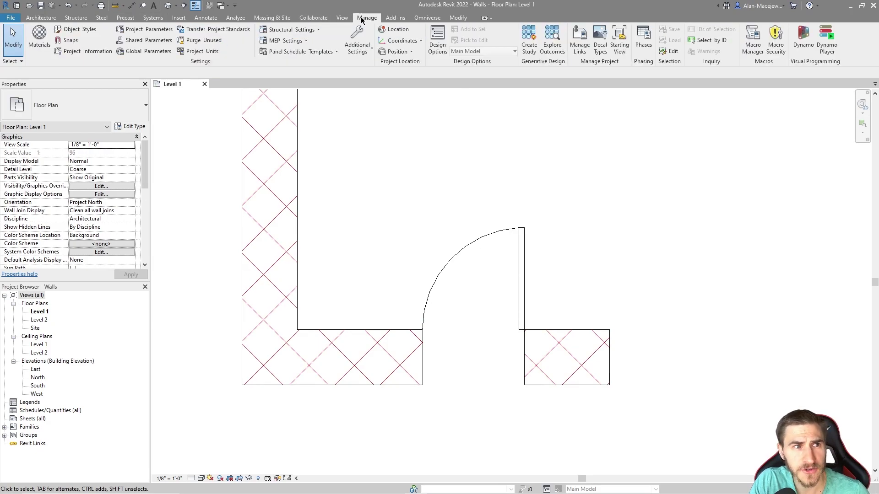
click(146, 29)
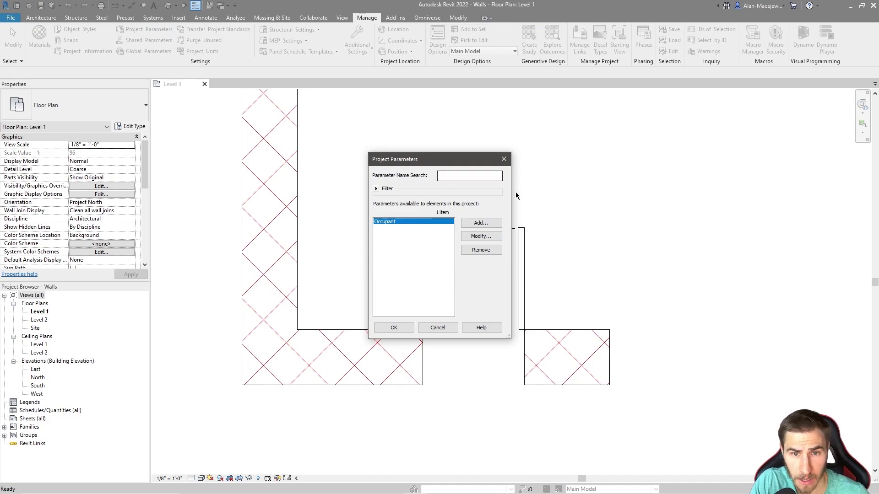
click(481, 223)
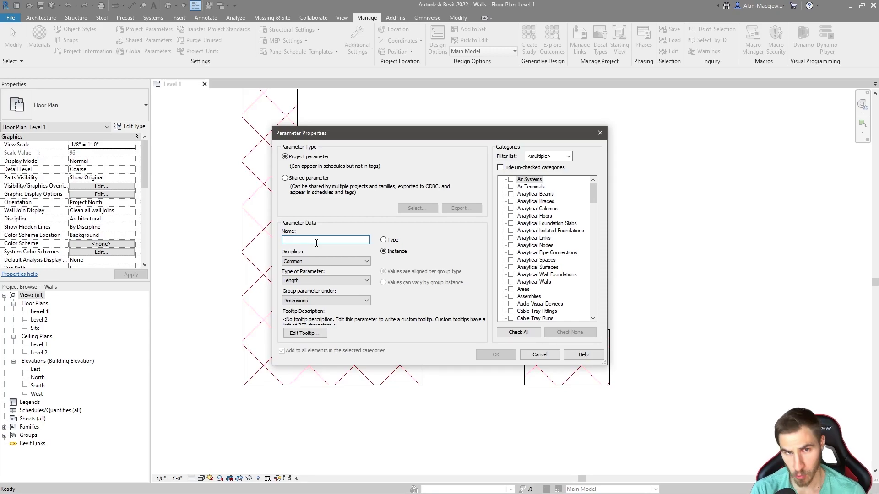
- Name the parameter Artwork, make it a Type parameter, and assign it to Walls
text(Artwork)
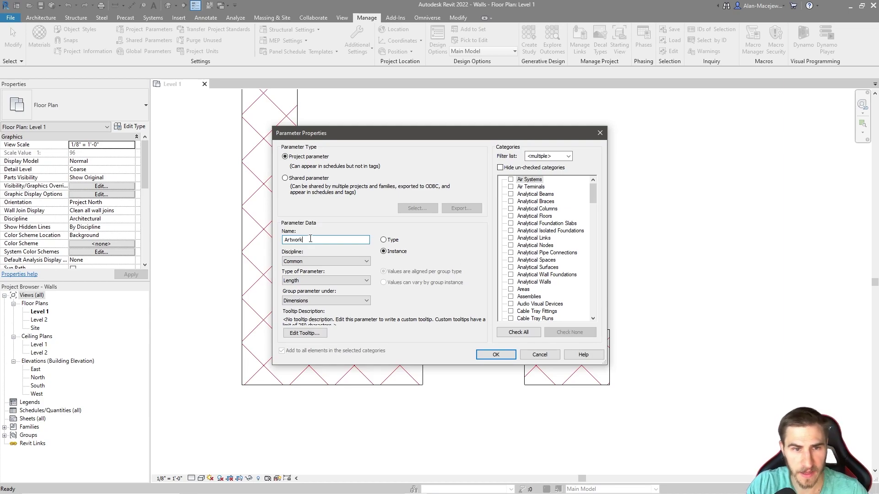
click(383, 240)
key(Down)
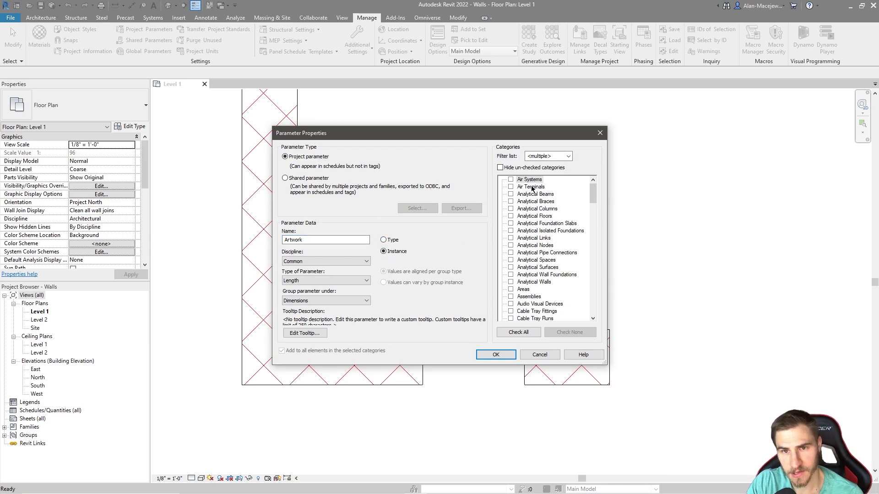
click(384, 240)
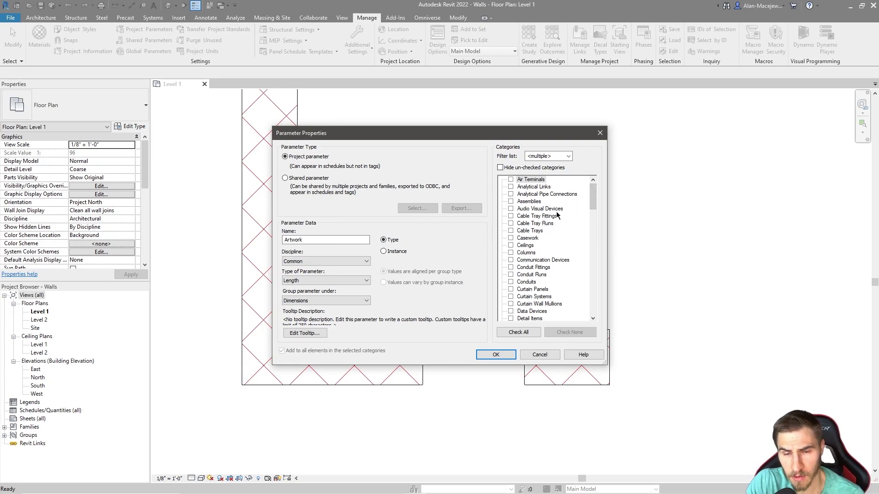
scroll(559, 217, down, 5)
drag(593, 215, 592, 311)
click(522, 296)
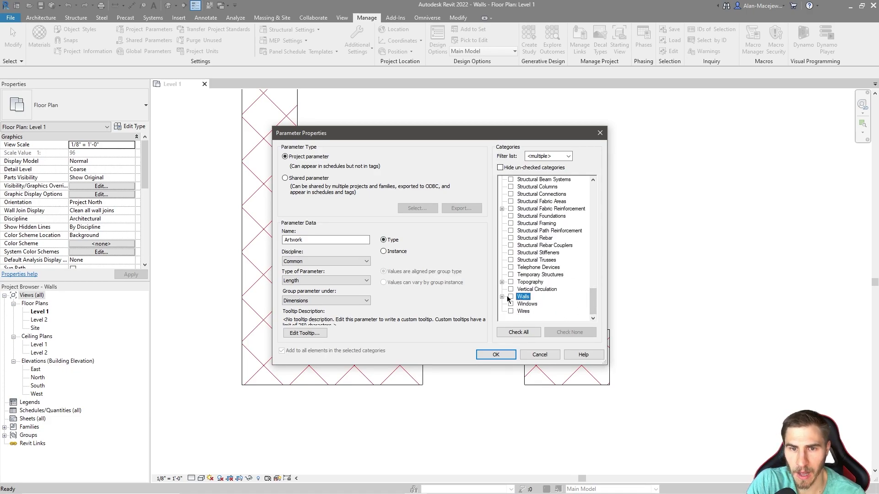
click(511, 297)
click(502, 296)
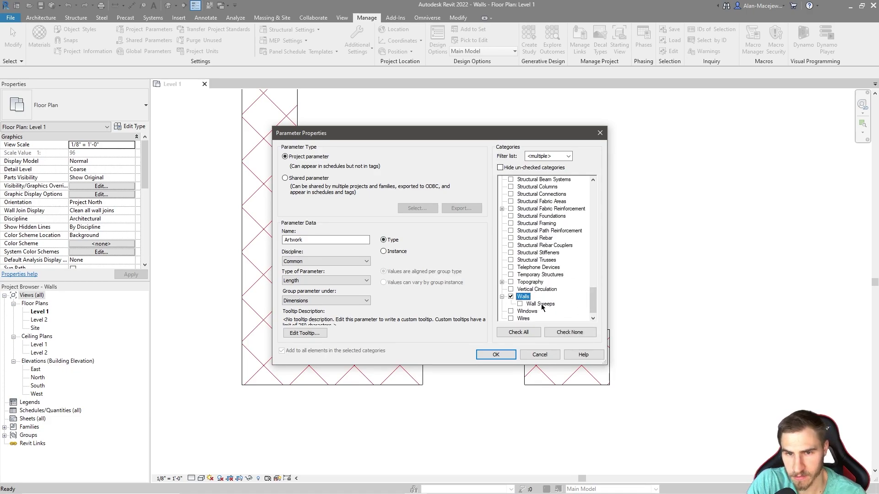
click(511, 297)
click(512, 298)
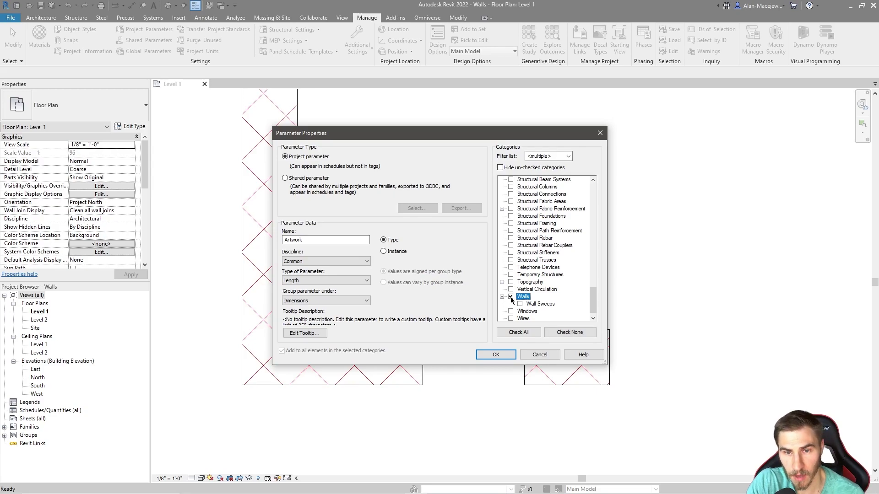
click(502, 297)
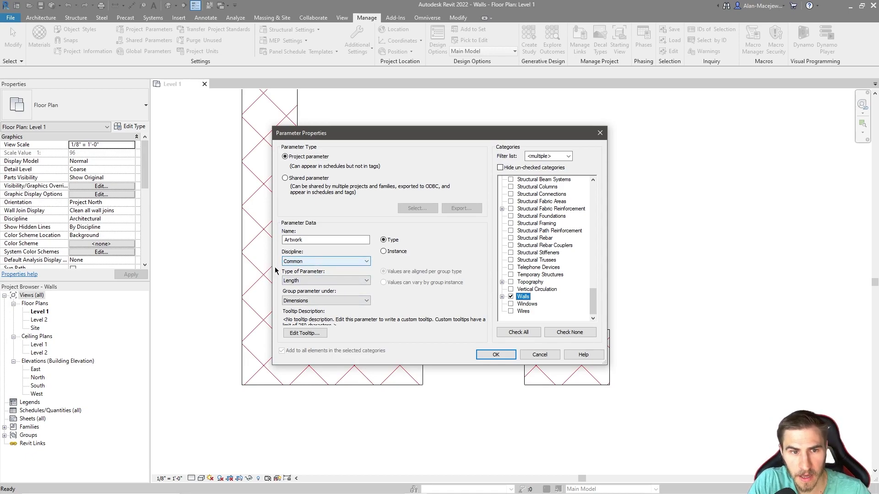
- Set Artwork's type to Yes/No, group it under Other, and confirm
click(309, 282)
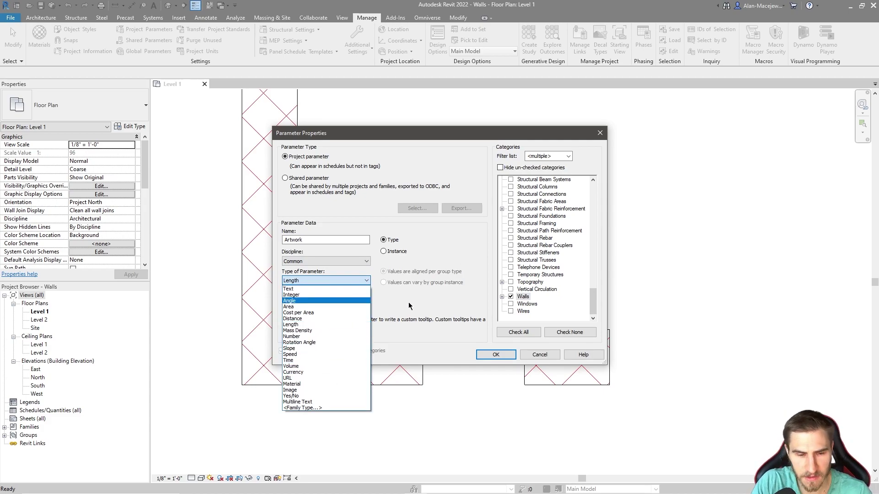
click(324, 397)
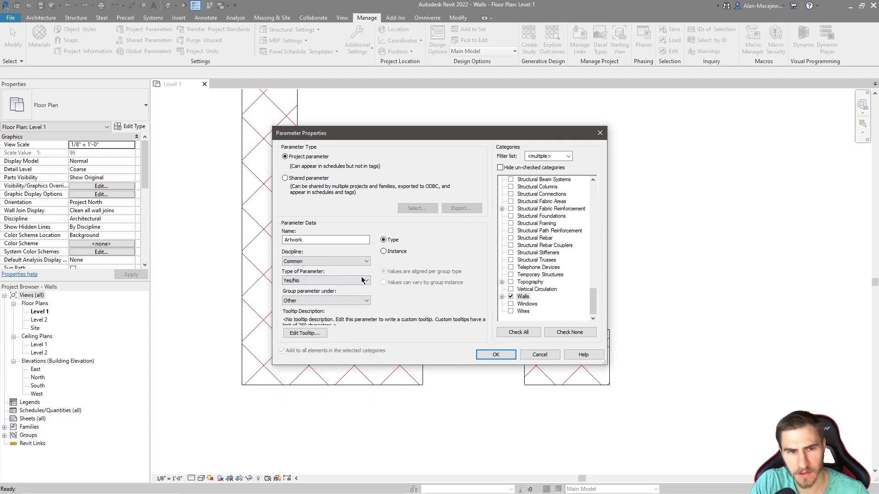
click(310, 302)
click(430, 315)
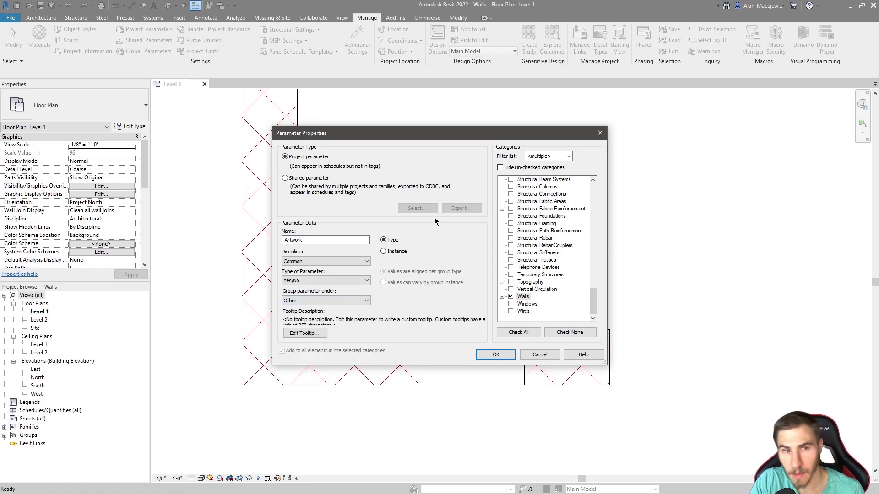
click(497, 355)
- Close the parameters list and open the bottom wall's Exterior - Brick on CMU type properties
click(408, 328)
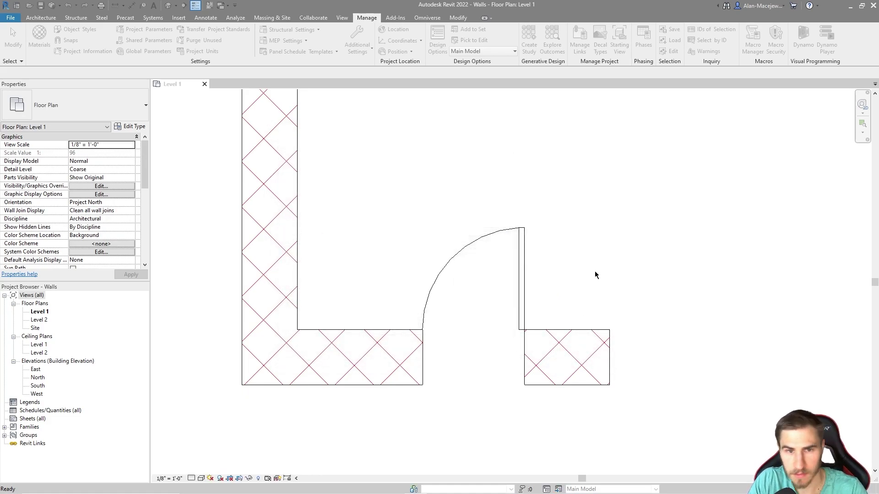
click(361, 340)
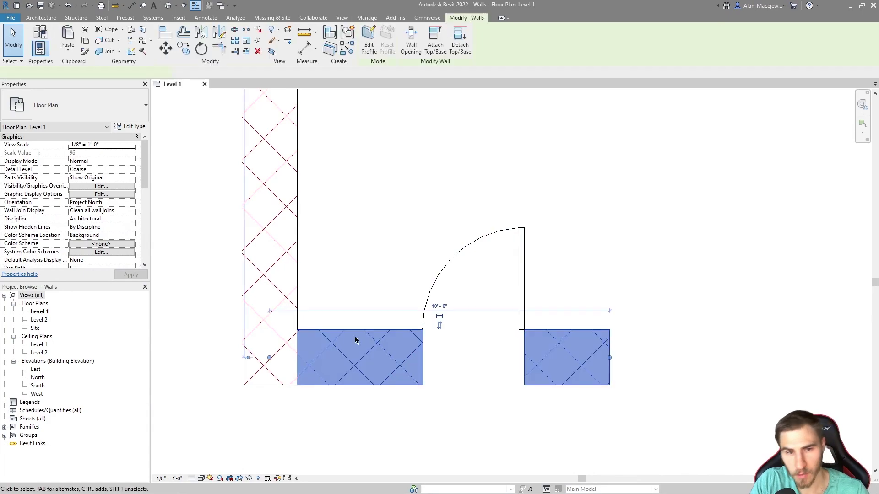
scroll(87, 215, down, 3)
scroll(88, 202, up, 3)
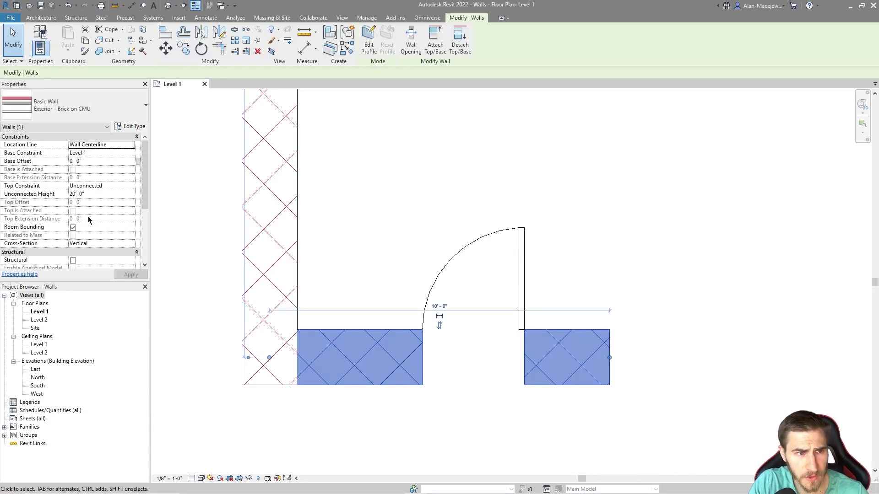
scroll(84, 220, down, 5)
scroll(76, 224, up, 5)
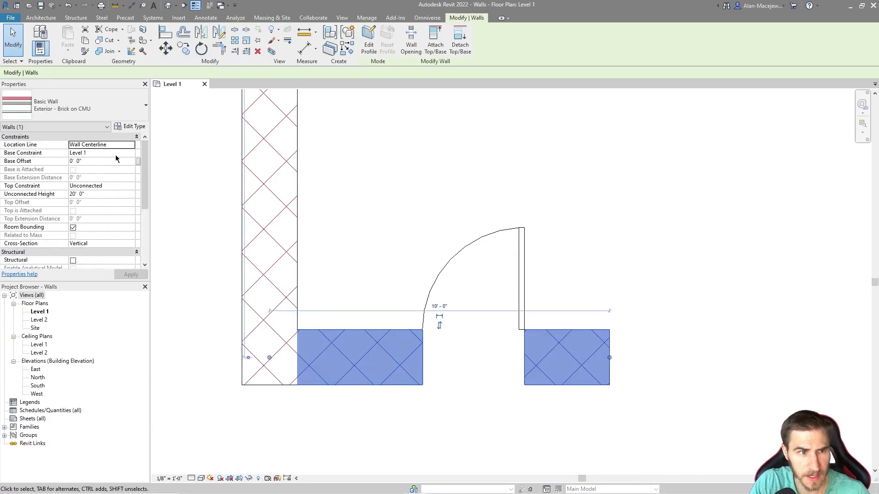
click(134, 128)
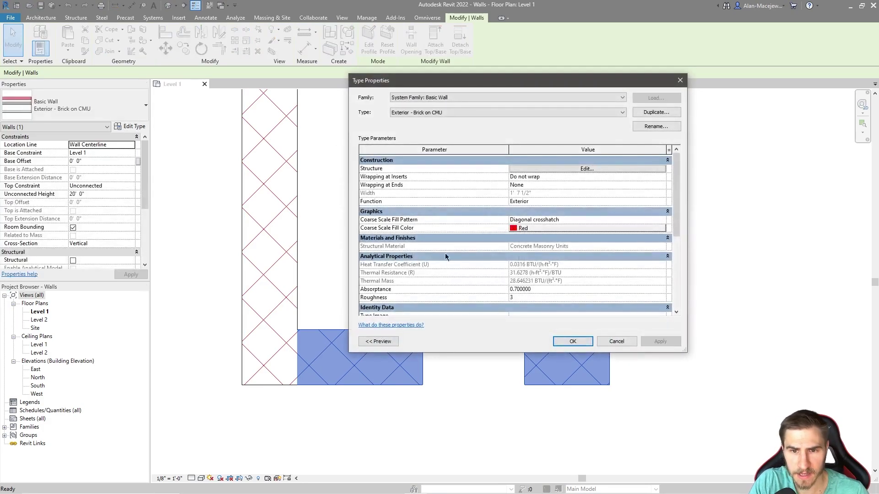
scroll(447, 205, down, 3)
scroll(448, 204, down, 3)
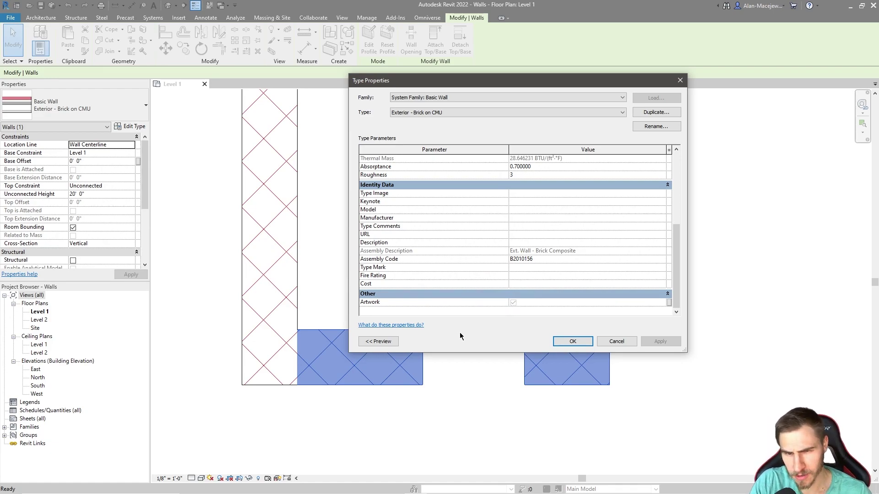
- Tick Artwork for the Brick on CMU type, then check the left wall's type properties
click(514, 303)
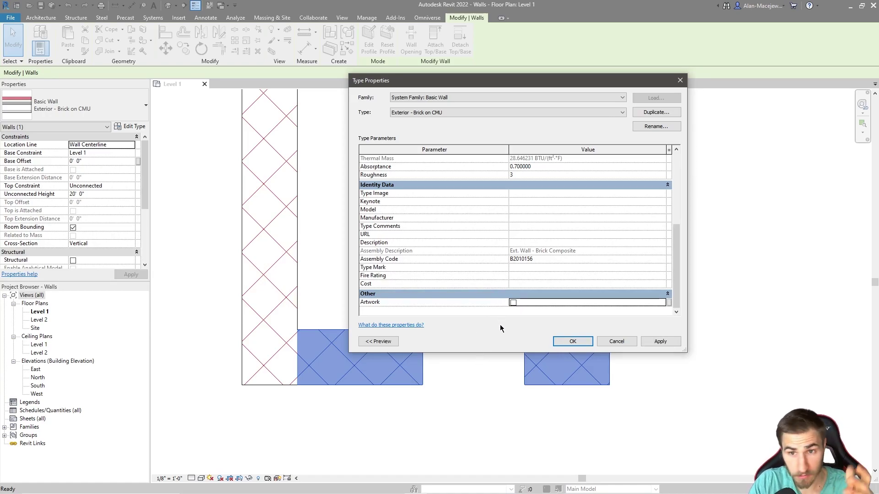
scroll(399, 300, up, 5)
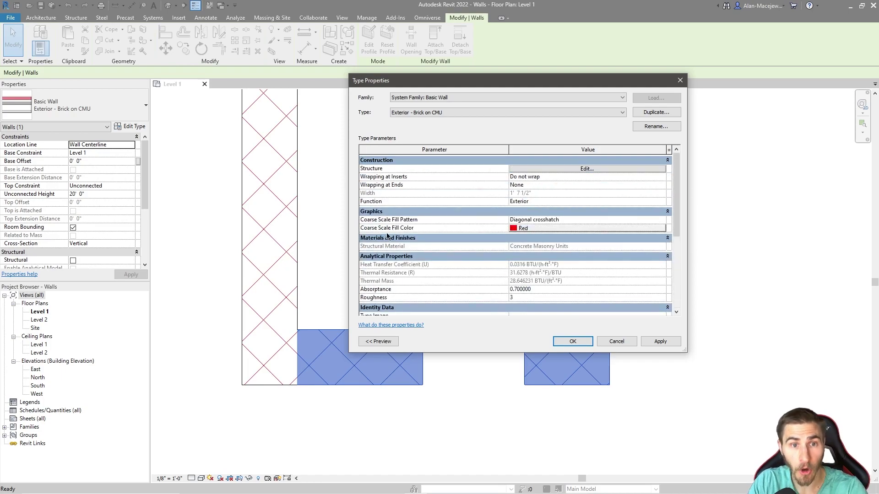
scroll(423, 257, down, 5)
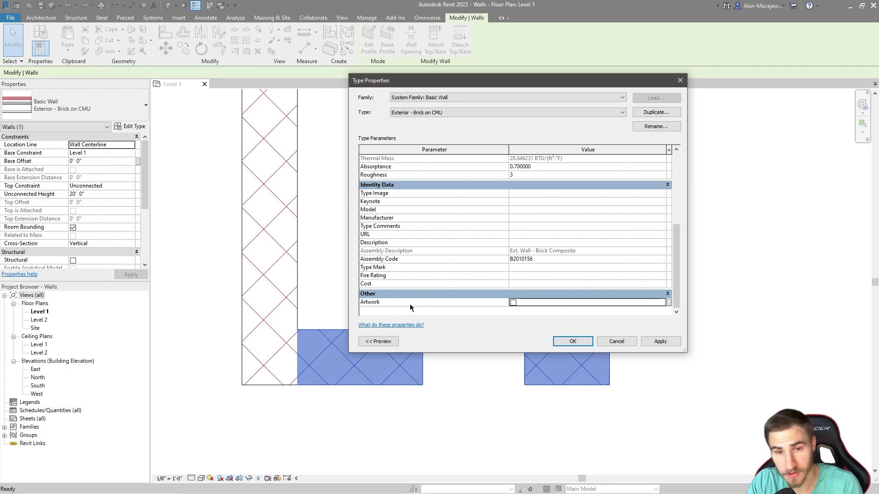
click(513, 303)
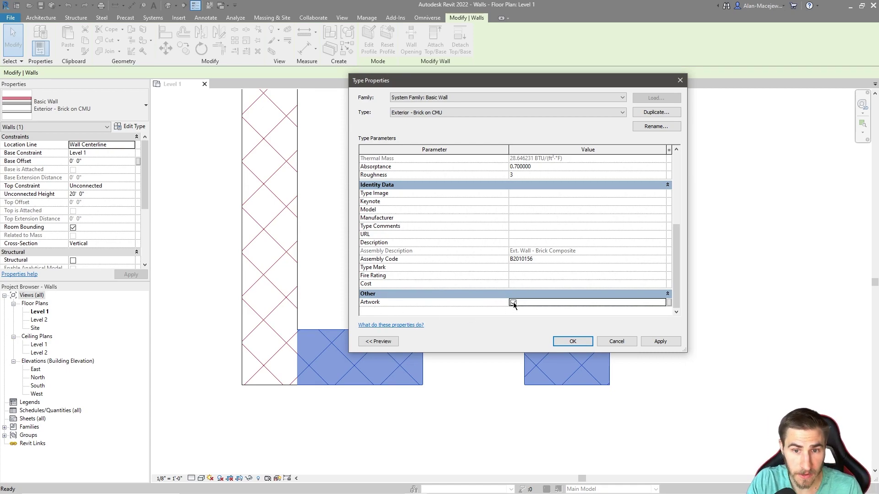
click(571, 341)
click(297, 223)
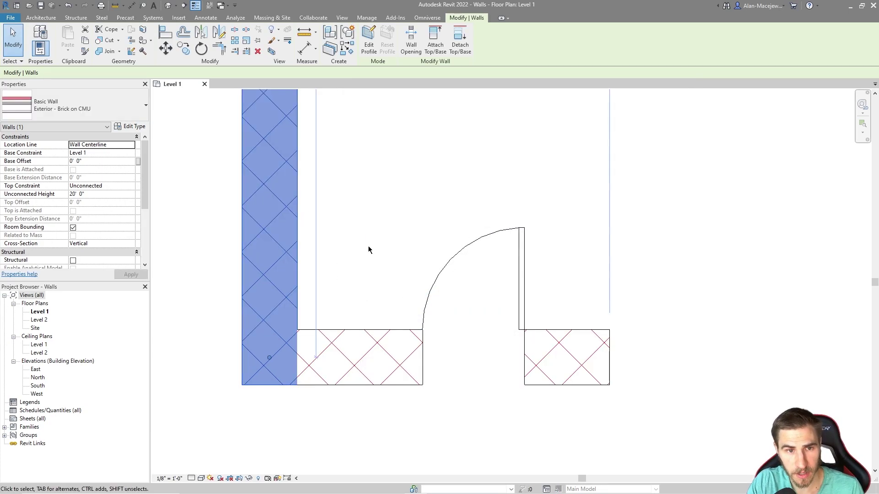
click(130, 126)
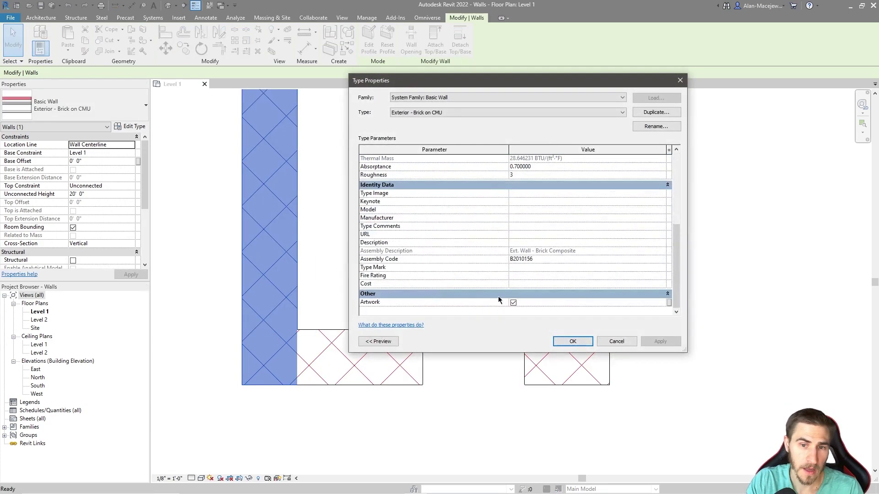
- Draw a new horizontal wall and extend its left end into the vertical wall
key(Escape)
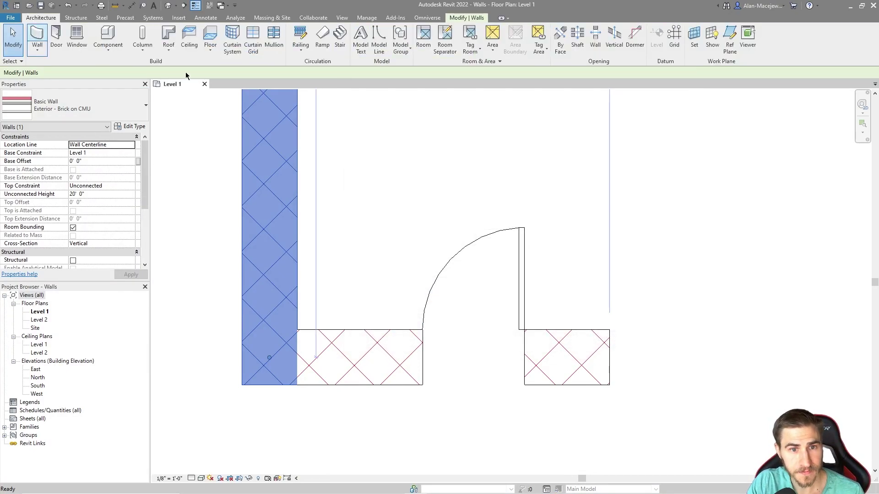
click(37, 35)
click(235, 145)
click(620, 145)
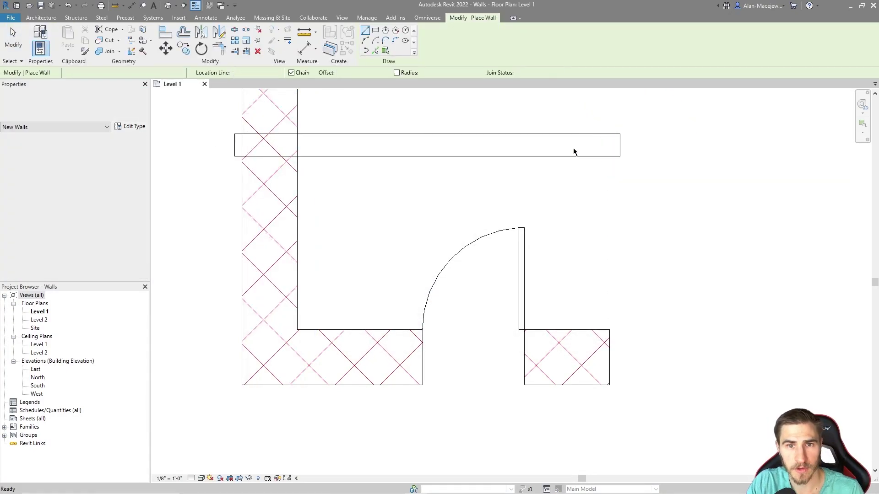
key(Escape)
key(Escape)
click(331, 152)
drag(235, 146, 269, 145)
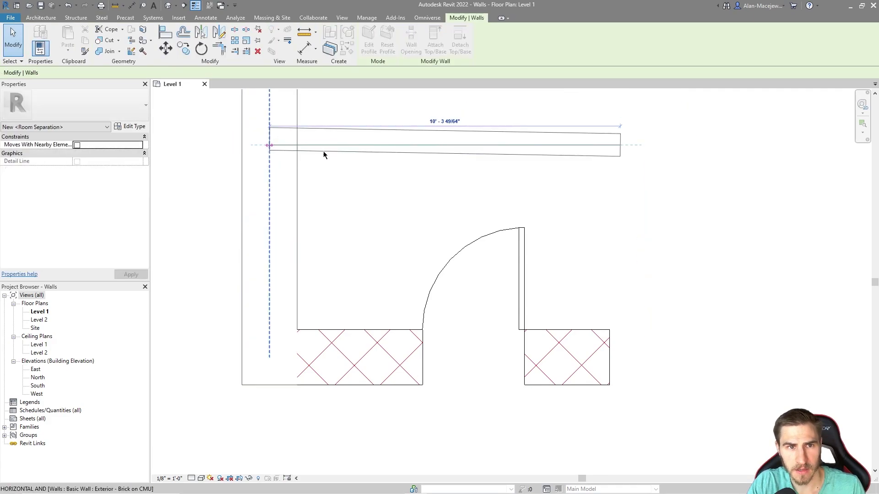
- Leave Artwork unchecked on the new wall's Generic - 8" type and recheck the left brick wall
click(137, 128)
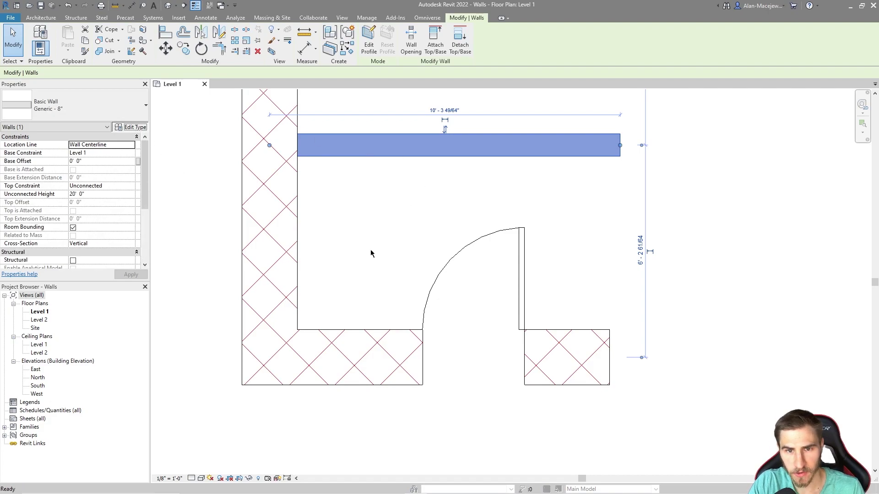
scroll(556, 248, down, 5)
click(512, 303)
click(513, 303)
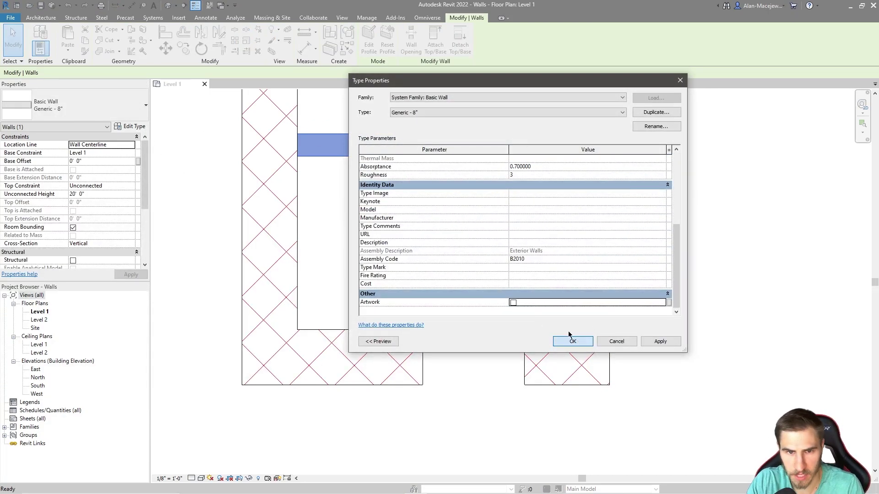
click(574, 342)
click(370, 232)
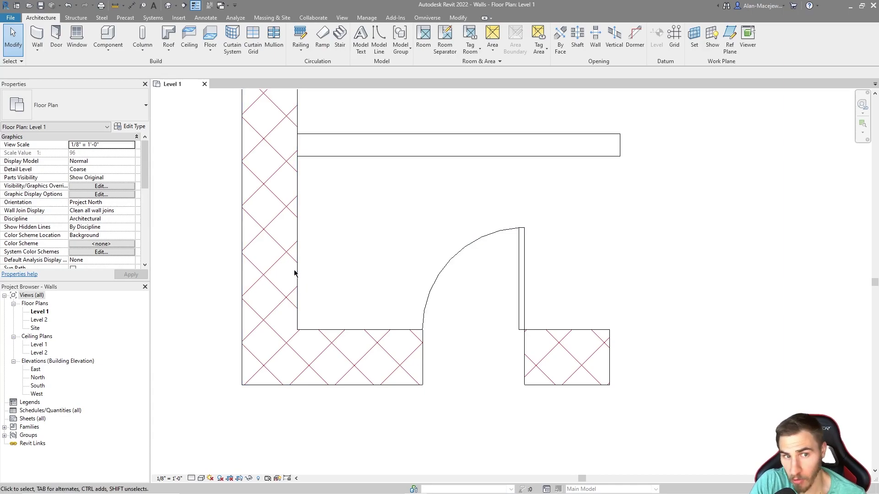
click(282, 254)
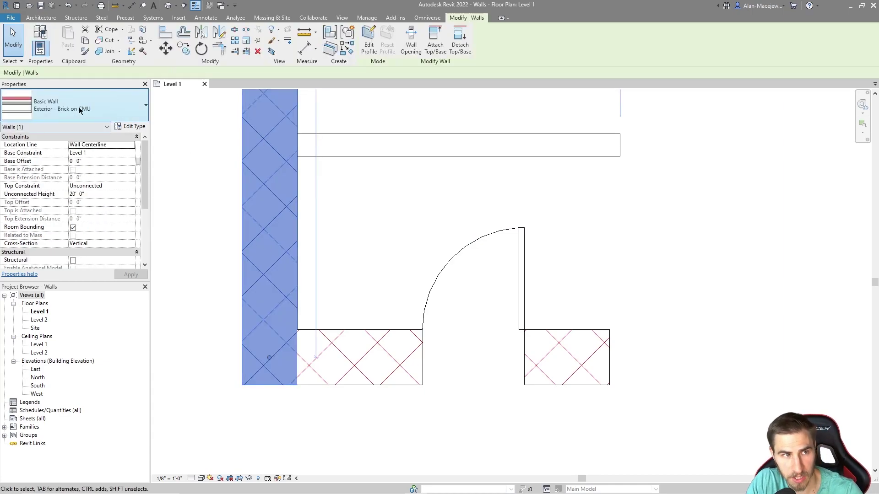
click(369, 235)
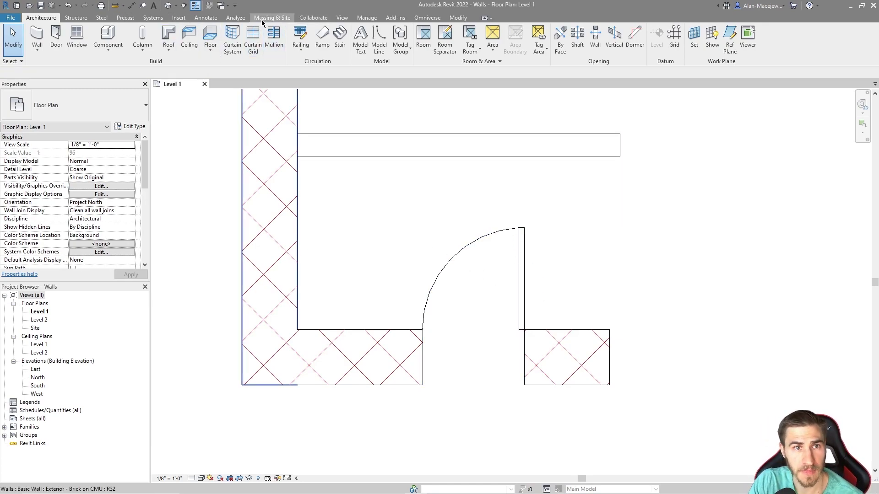
- Remove the existing Artwork type parameter from Project Parameters
click(366, 18)
click(145, 28)
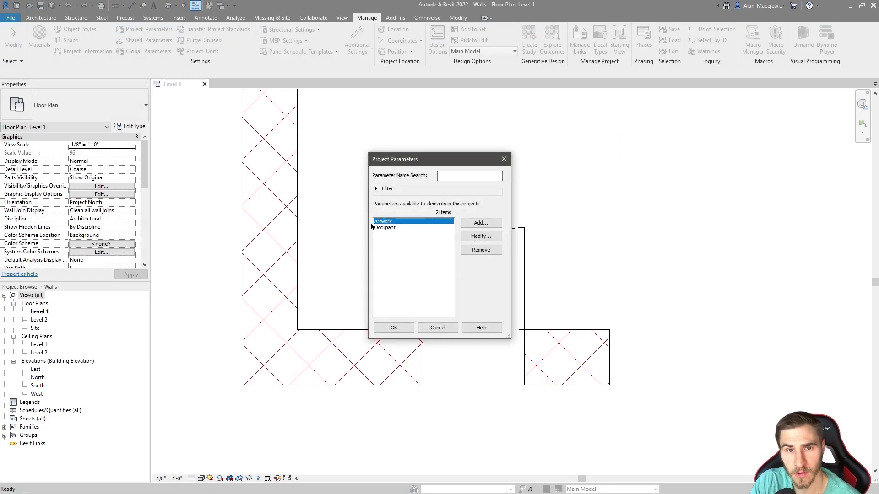
click(480, 236)
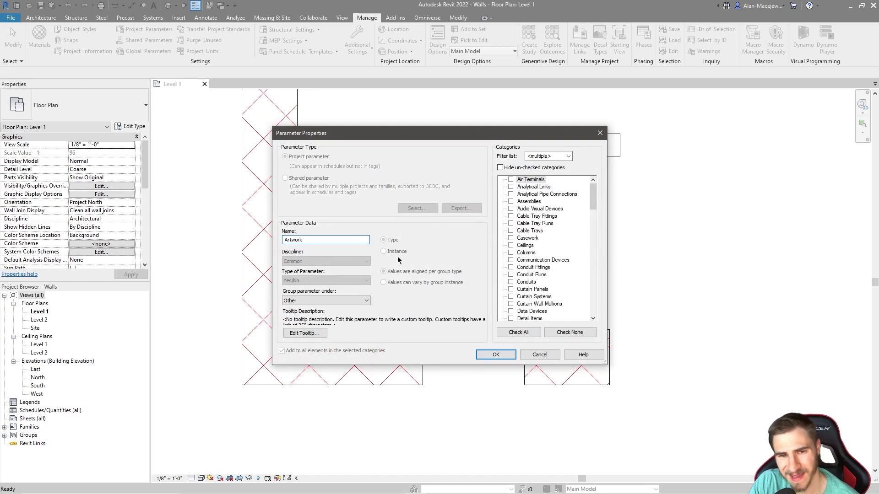
click(540, 355)
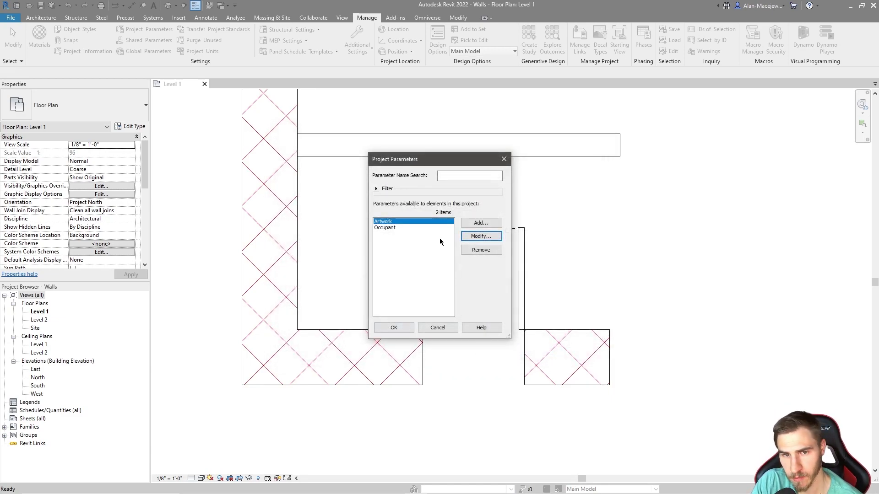
click(481, 250)
click(462, 261)
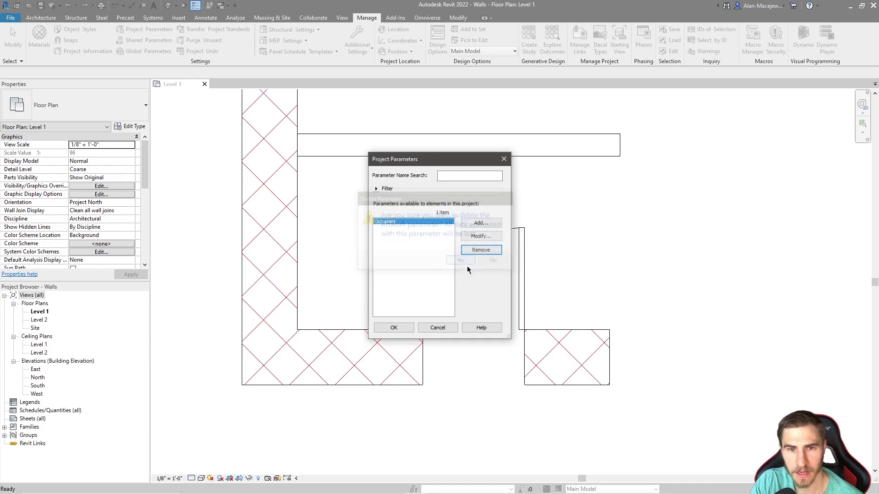
- Add a new Artwork instance parameter of type Yes/No for the Walls category
click(481, 223)
text(Artwork)
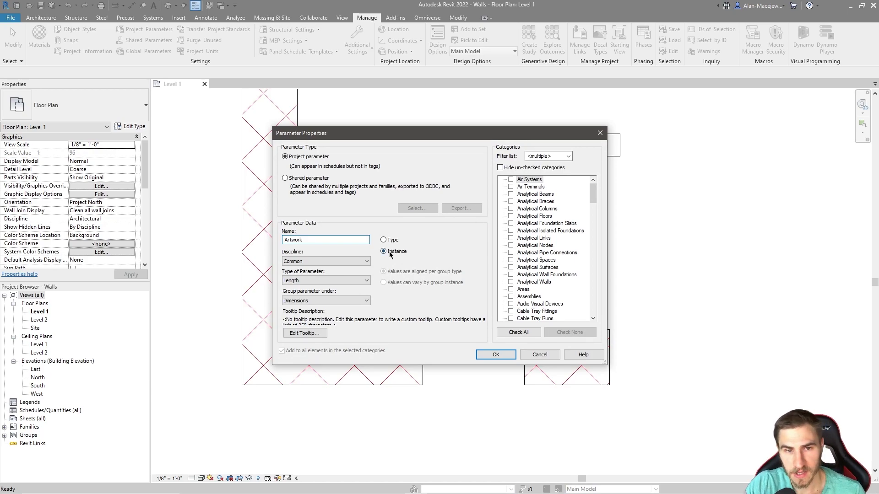
drag(594, 192, 594, 307)
scroll(511, 287, up, 1)
click(511, 282)
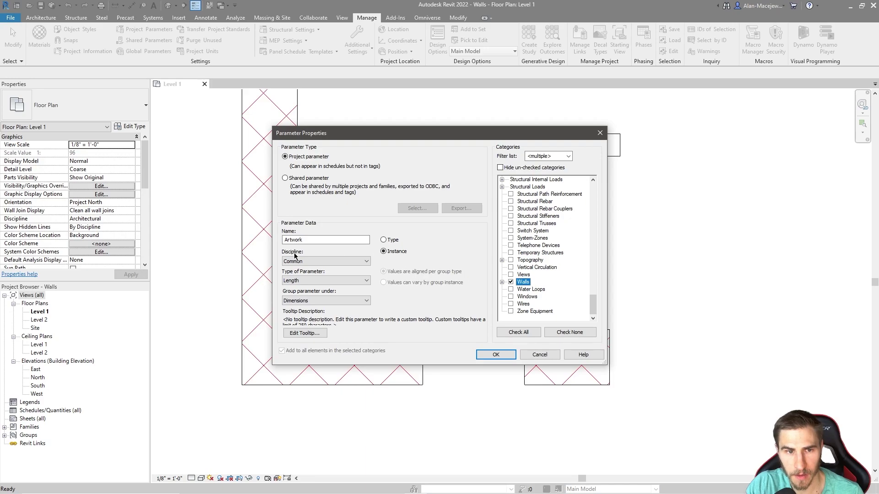
click(312, 281)
click(303, 396)
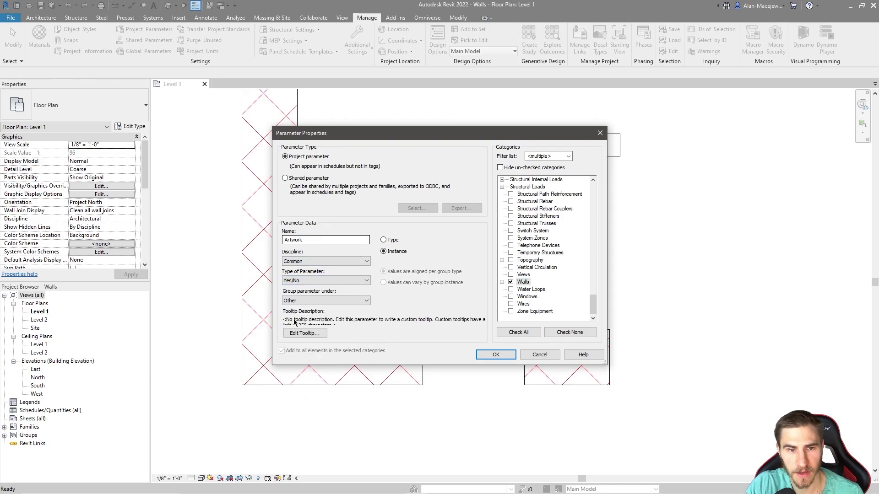
click(492, 354)
click(393, 327)
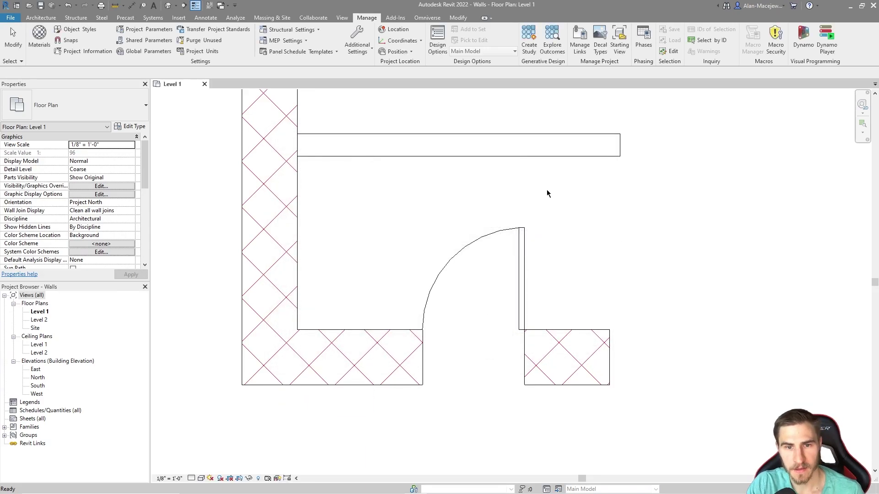
- Mark the two lower brick walls as Artwork in the Properties palette
click(358, 334)
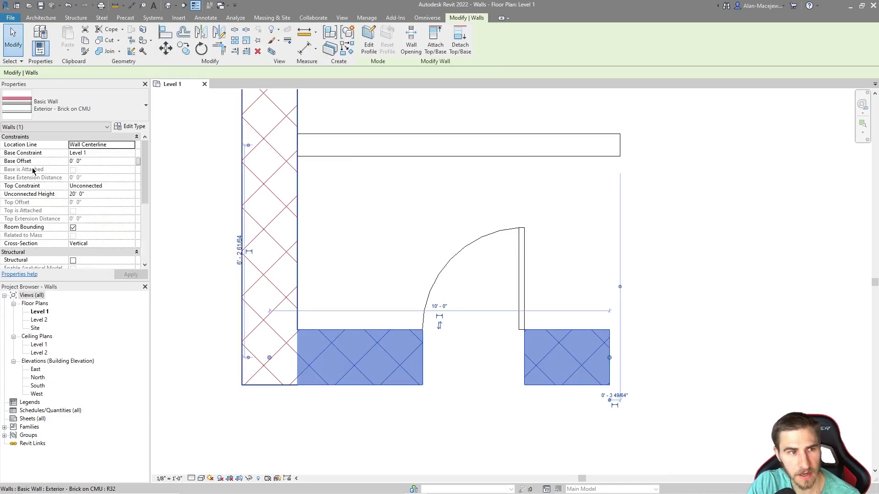
scroll(110, 180, down, 5)
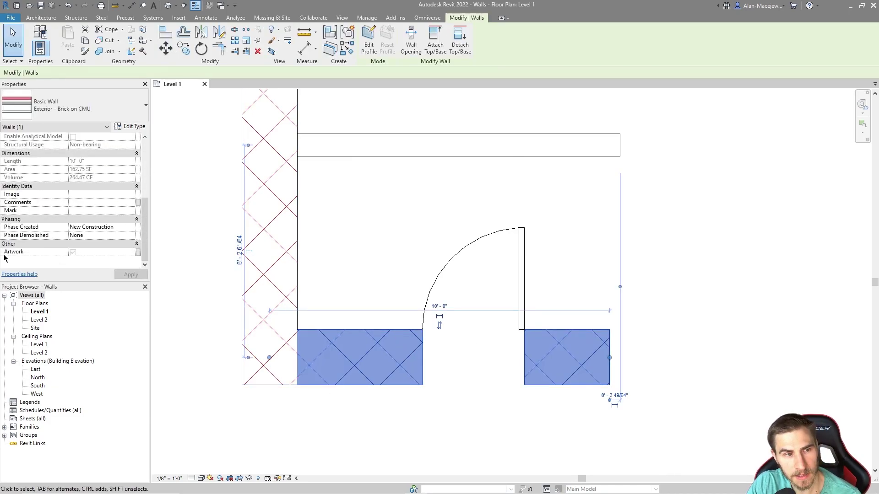
click(73, 252)
click(72, 253)
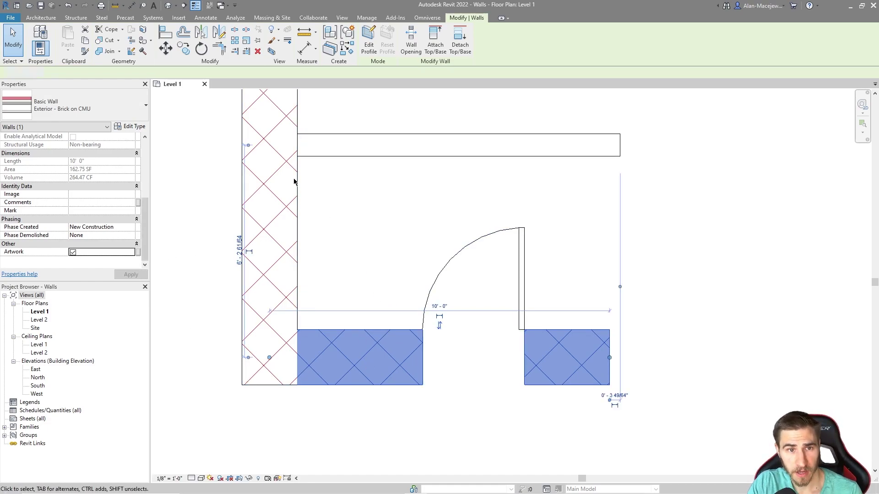
key(Escape)
- Leave Artwork unchecked on the long left wall and the top interior Generic - 8" wall
click(269, 357)
click(72, 252)
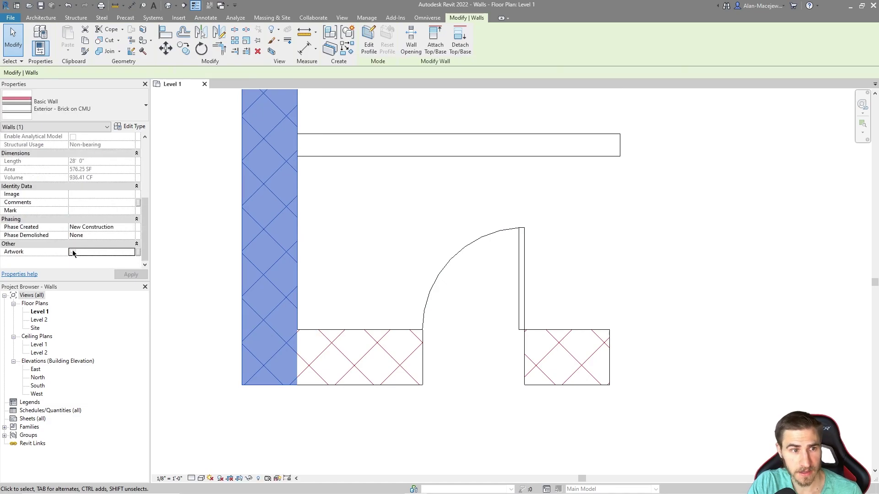
click(73, 252)
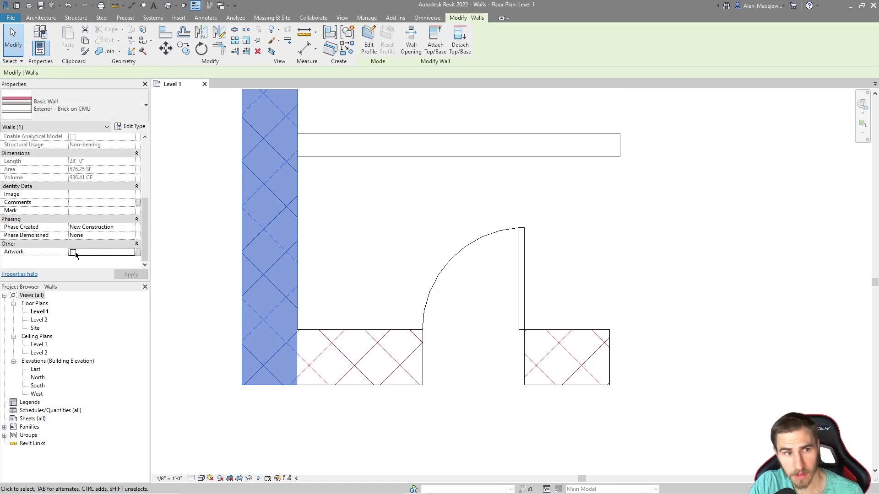
click(330, 193)
click(366, 155)
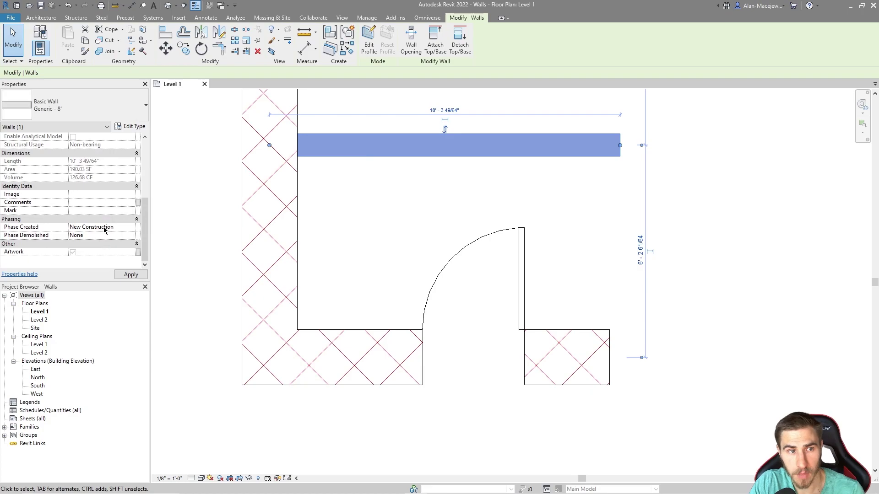
click(74, 252)
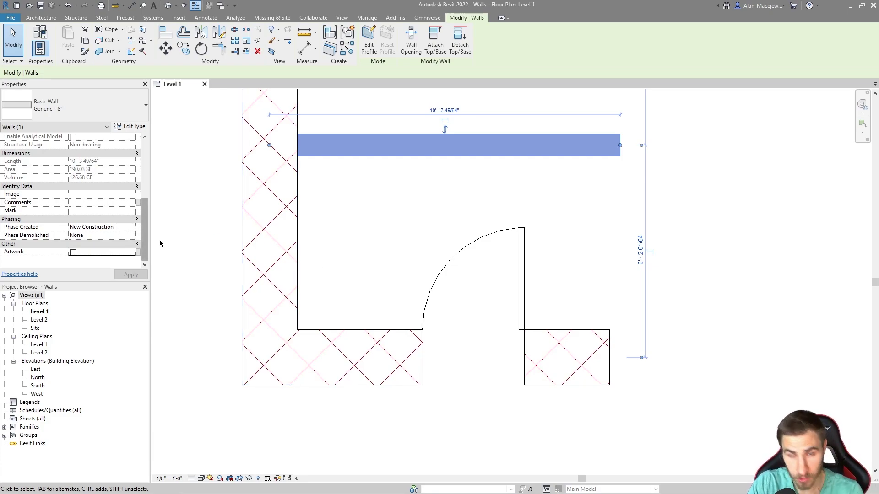
click(551, 222)
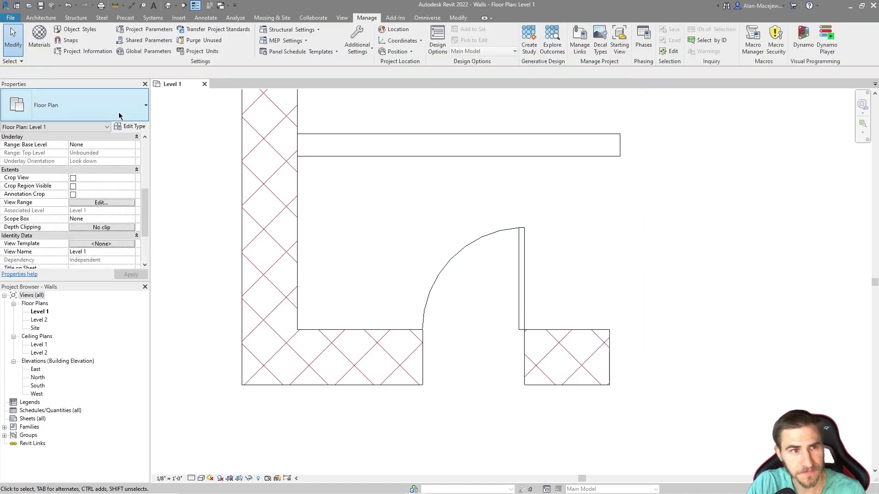
click(241, 213)
- Review the Brick on CMU type's graphics settings and its 1' 7 1/2" layer structure
click(132, 126)
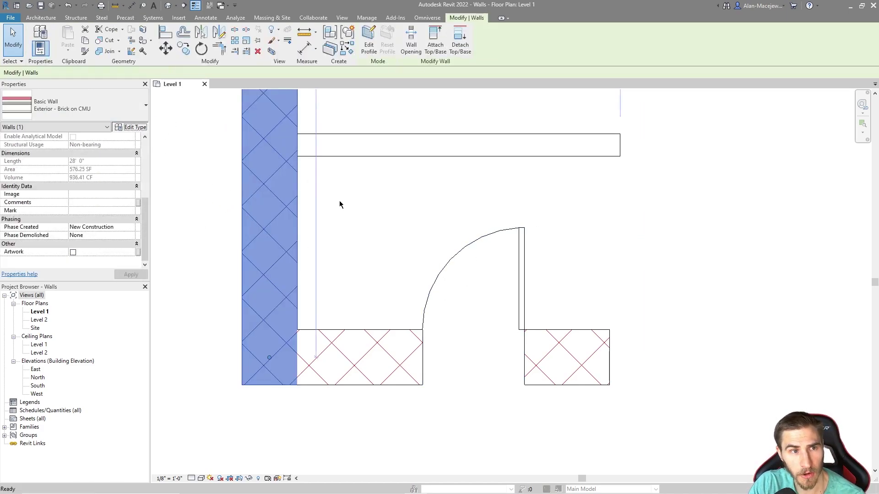
drag(493, 83, 448, 92)
scroll(438, 257, down, 5)
scroll(451, 229, up, 5)
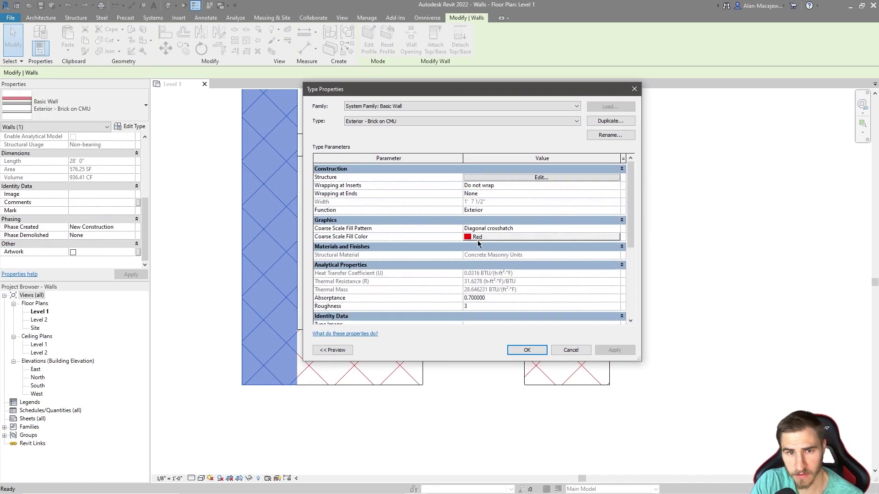
scroll(458, 220, down, 5)
scroll(453, 232, up, 5)
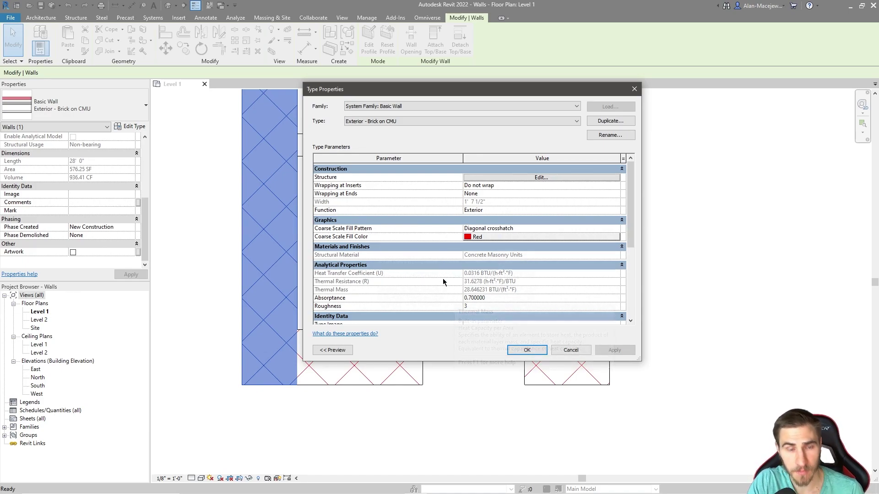
drag(422, 90, 390, 69)
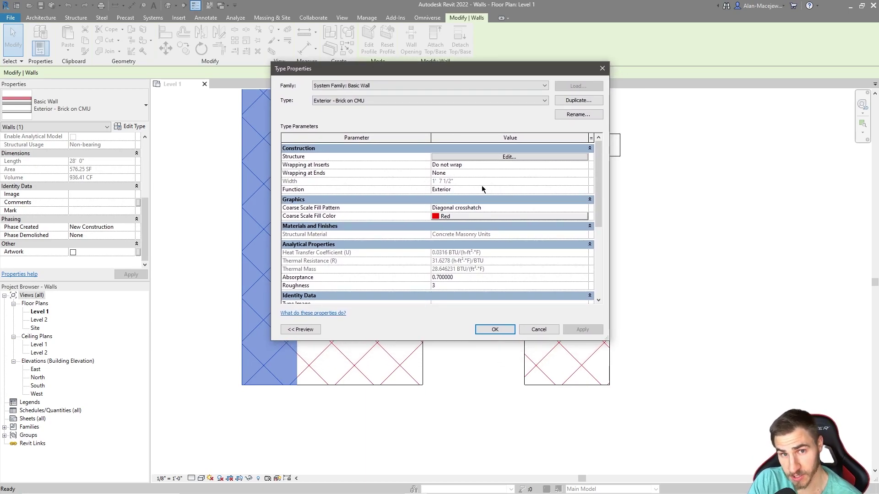
click(524, 160)
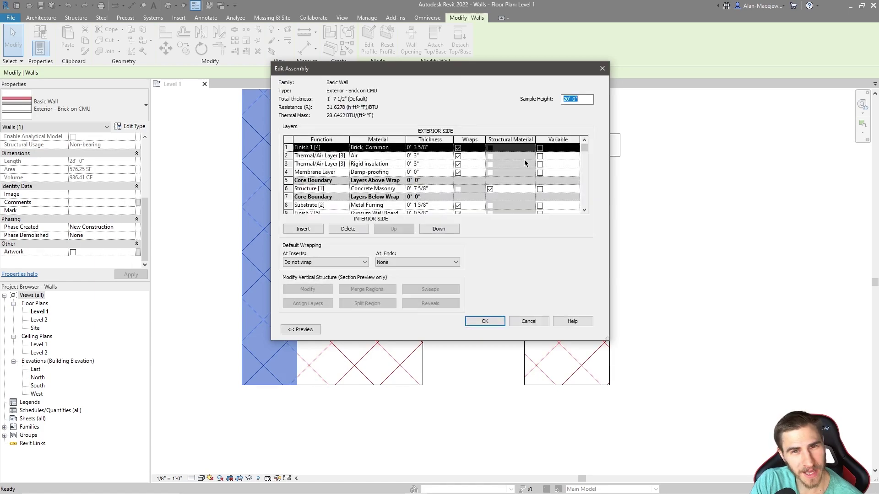
click(603, 70)
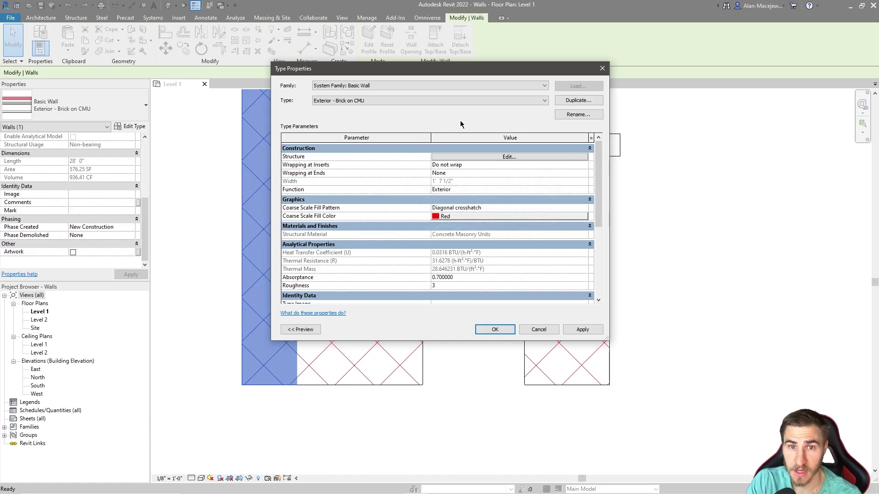
click(476, 156)
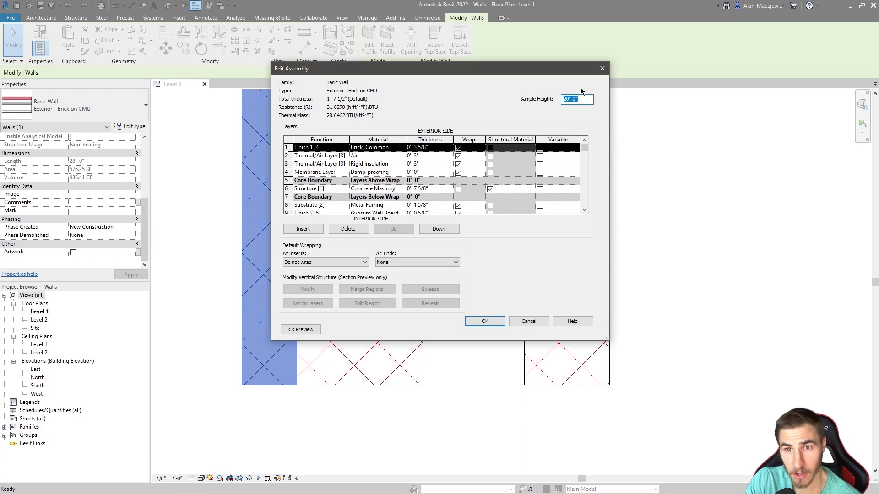
click(603, 71)
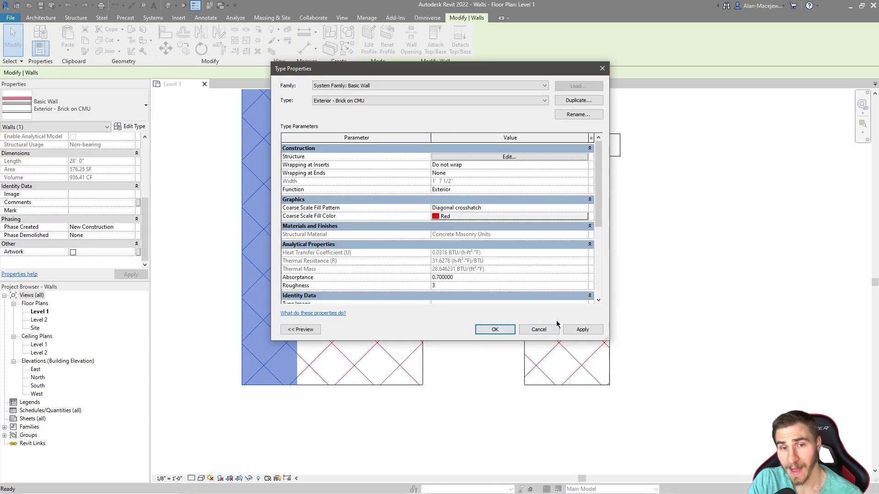